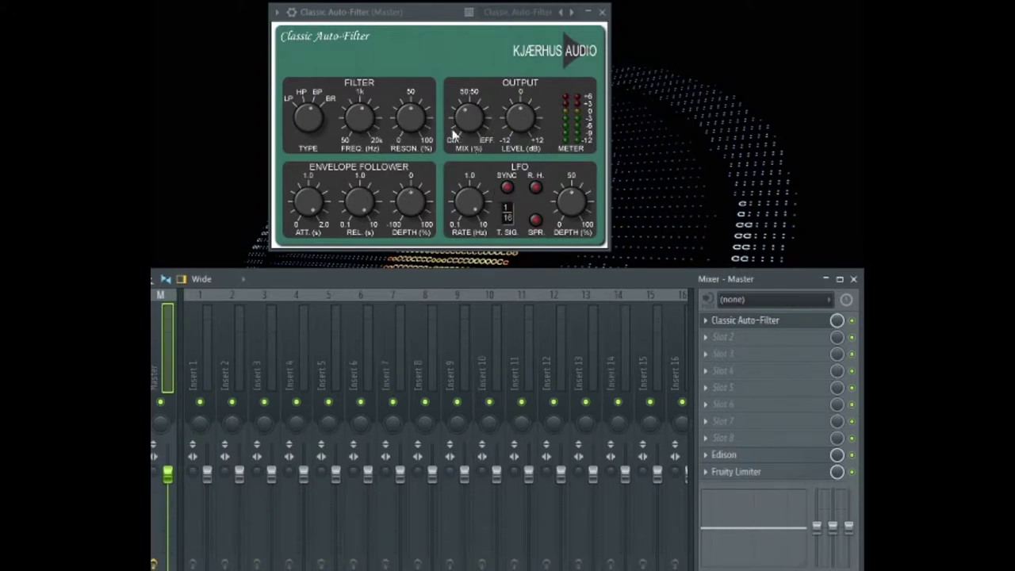
Look through the list of presets available for the Classic Auto-Filter on the Master track.
mouse_move(467, 111)
mouse_move(563, 197)
click(571, 13)
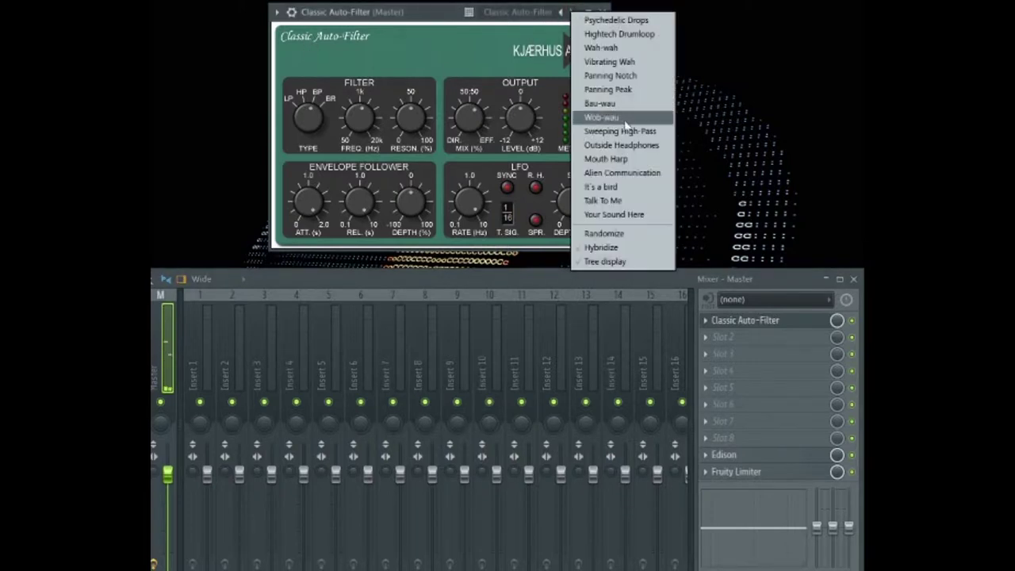
click(855, 323)
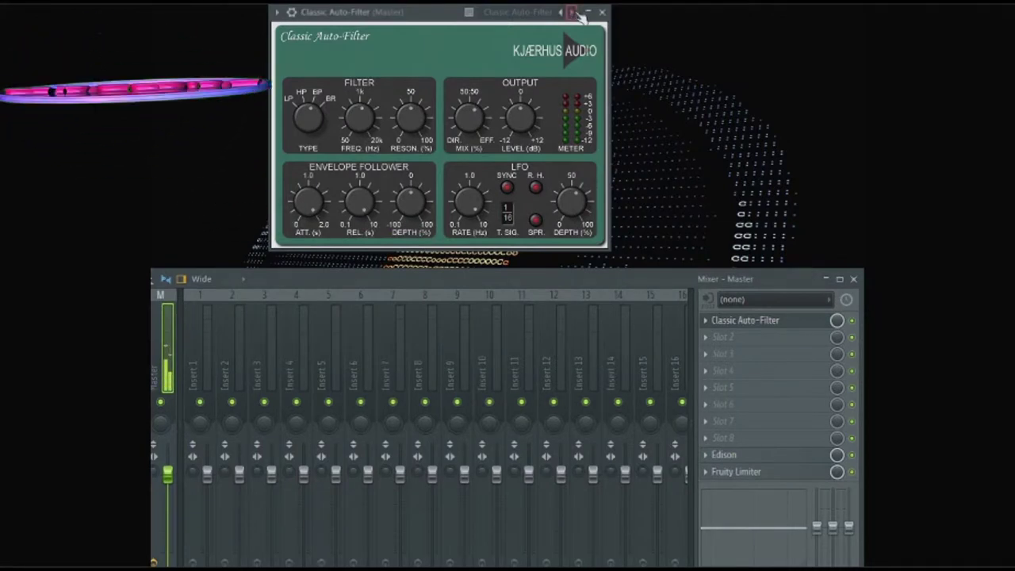
Step through the Classic Auto-Filter presets one by one from Psychedelic Drops to Wob-wau.
click(570, 11)
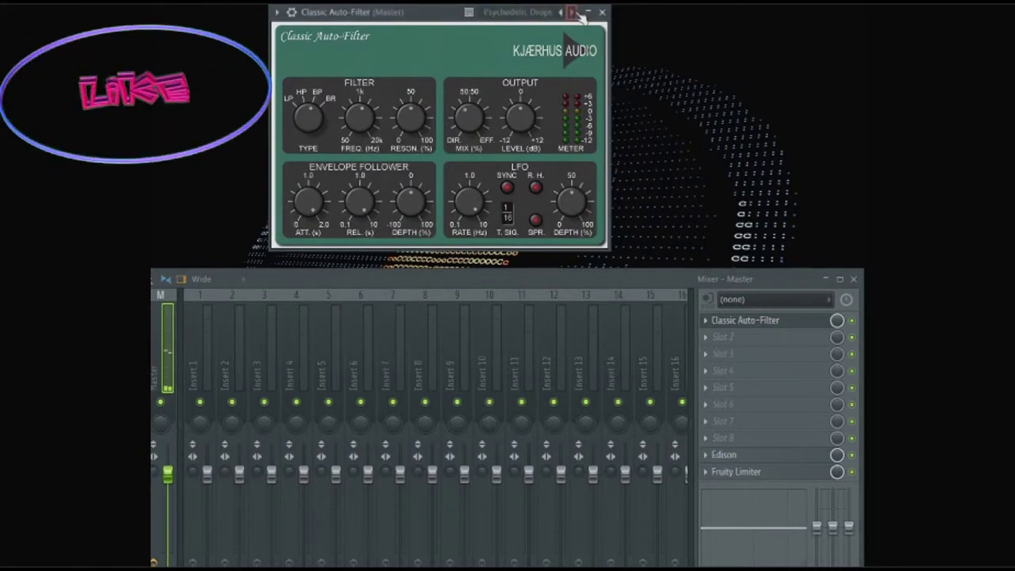
click(577, 12)
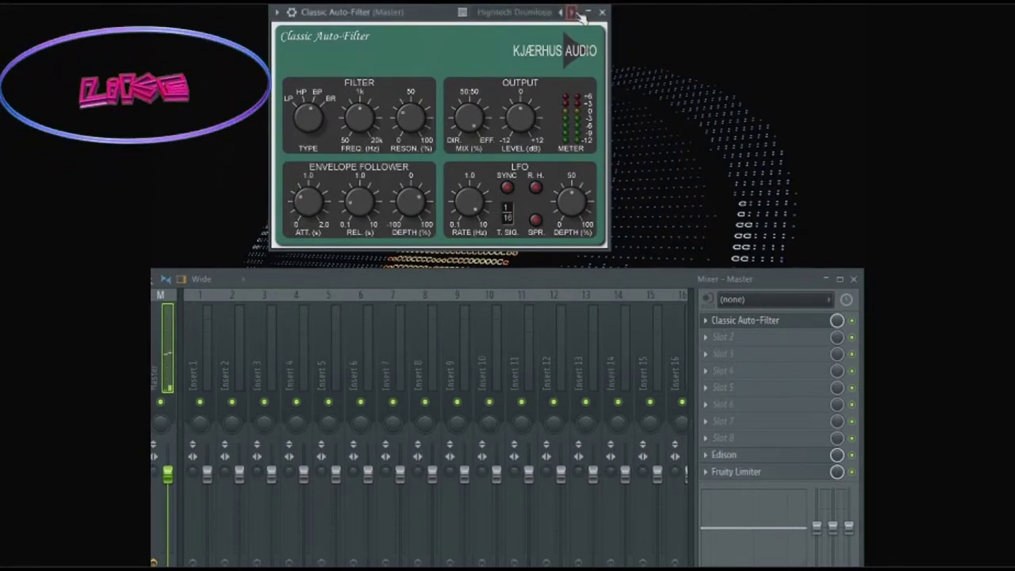
click(578, 13)
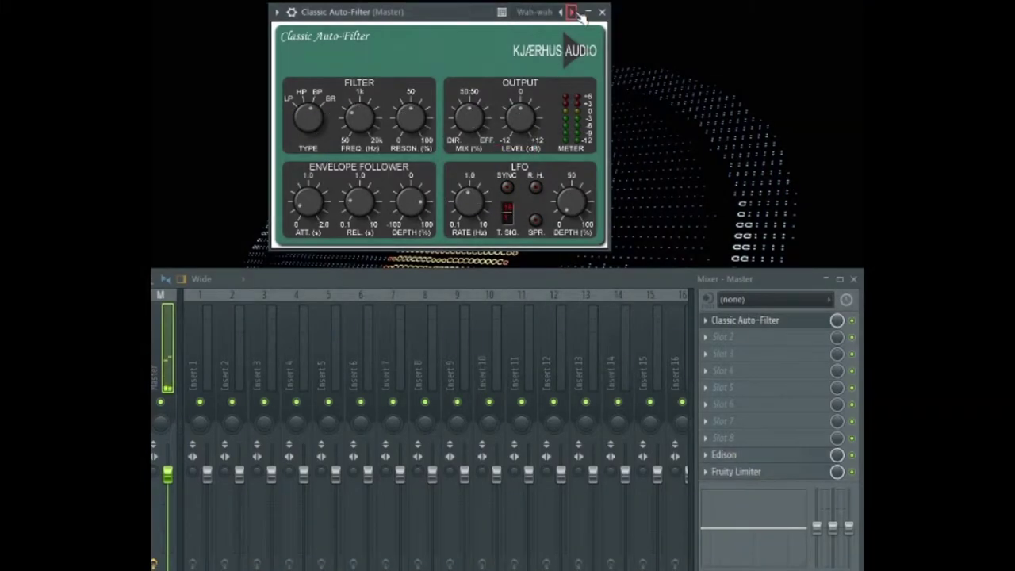
click(578, 13)
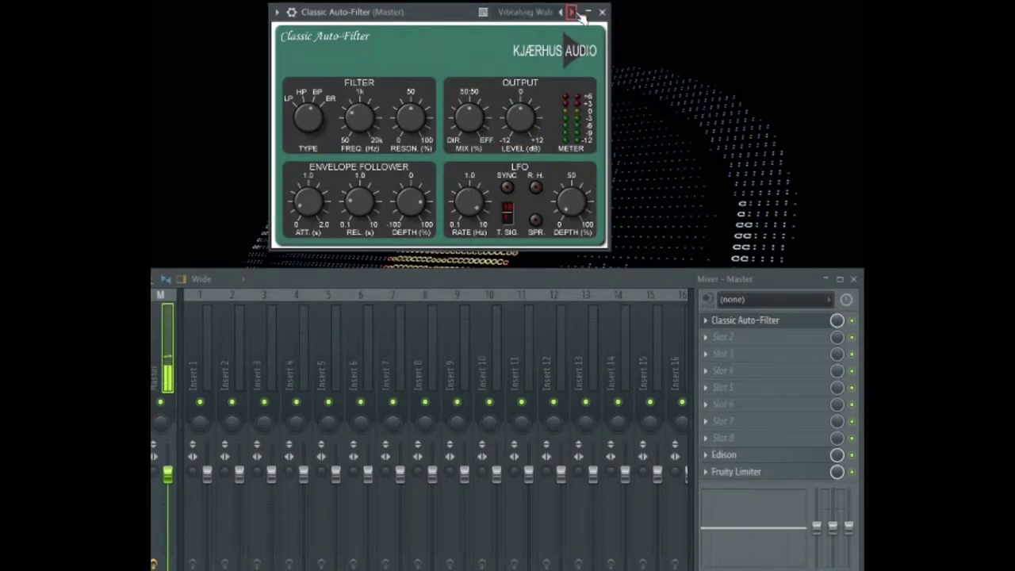
click(578, 13)
click(577, 12)
click(578, 13)
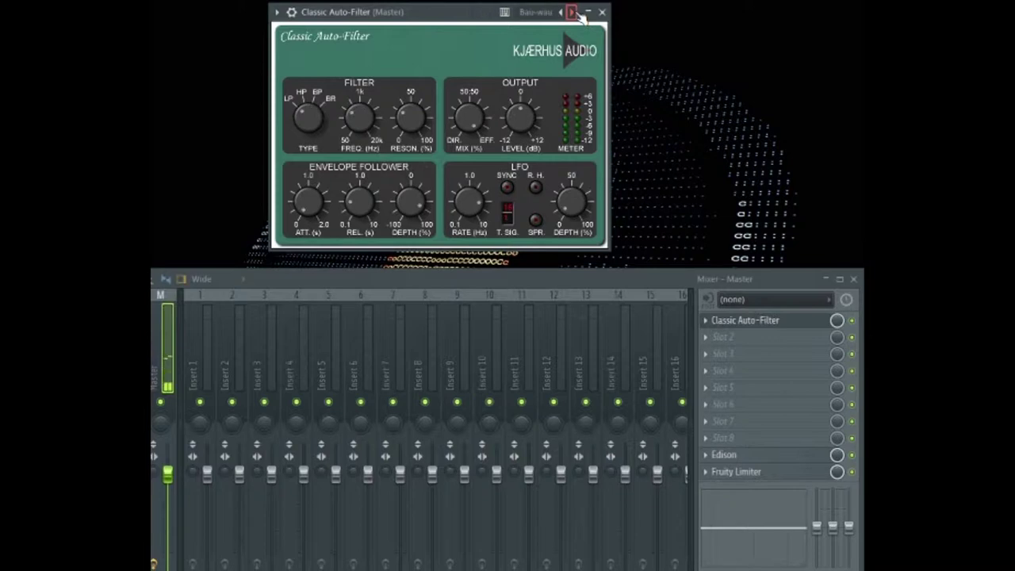
click(578, 13)
Raise the auto-filter's resonance and adjust the envelope follower's attack, release and depth.
mouse_move(376, 107)
mouse_move(409, 113)
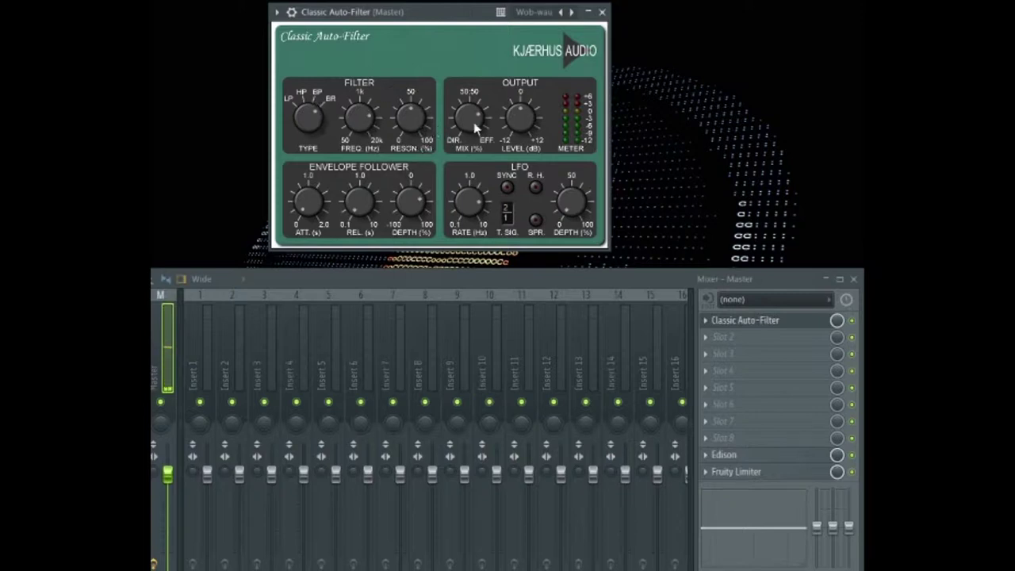
drag(417, 125, 424, 105)
mouse_move(469, 122)
drag(309, 203, 307, 168)
drag(356, 204, 364, 169)
drag(407, 196, 410, 217)
drag(409, 212, 409, 213)
Adjust the auto-filter's LFO rate and depth, and enable its SYNC, R.H. and SPR. options.
drag(472, 207, 468, 232)
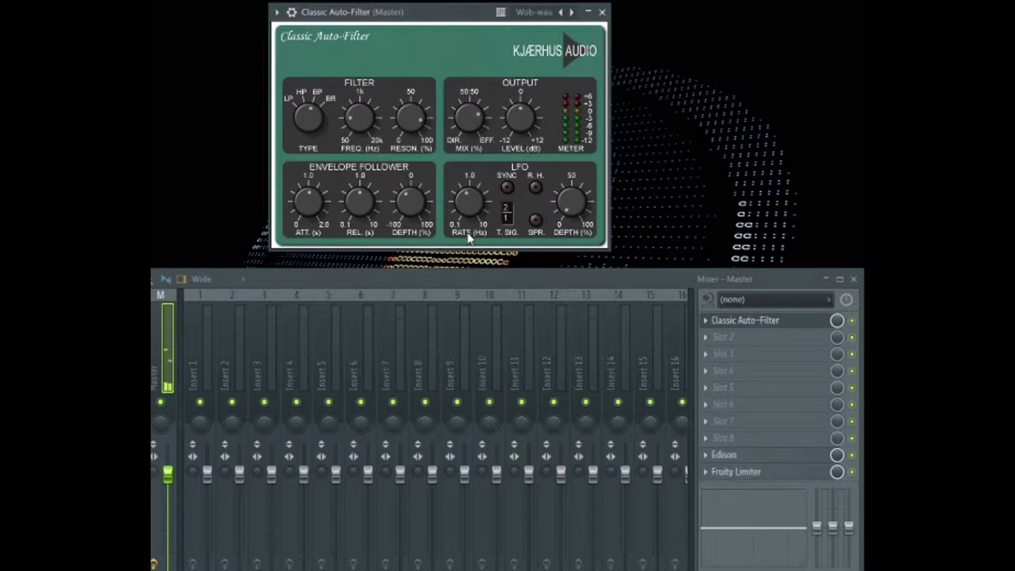
click(535, 188)
click(508, 187)
click(537, 222)
drag(591, 105, 582, 152)
drag(581, 152, 577, 173)
drag(578, 176, 609, 160)
drag(609, 161, 585, 145)
drag(570, 146, 543, 186)
click(535, 218)
Replace the Classic Auto-Filter with Classic Chorus in the Master's first effect slot and leave the slot switched on.
click(851, 320)
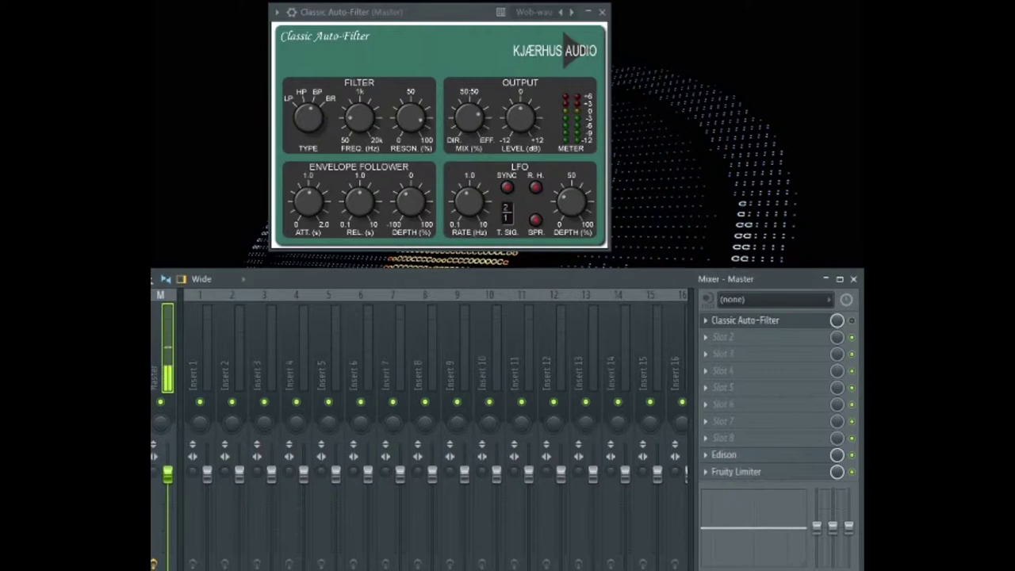
drag(149, 186, 761, 324)
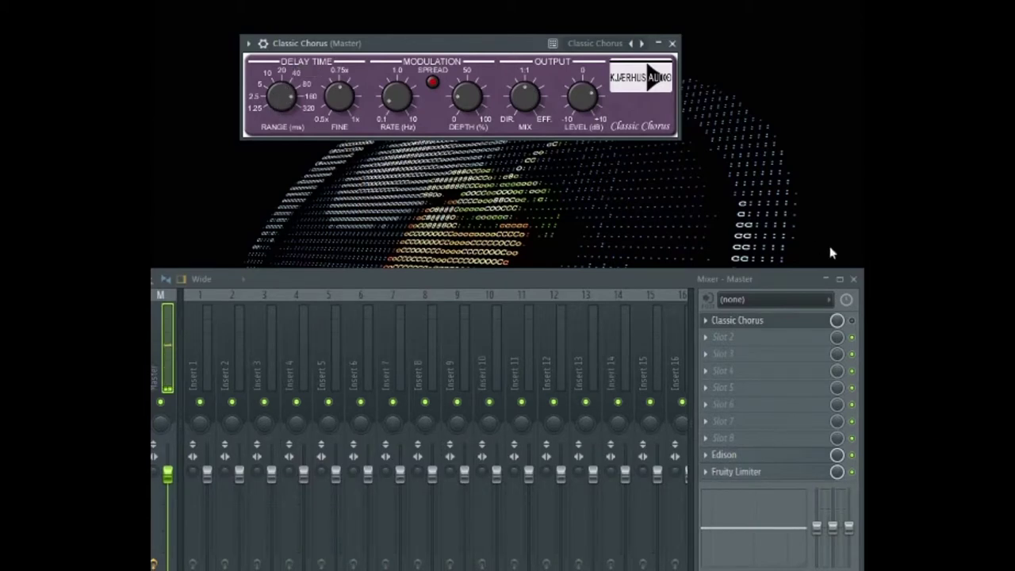
click(852, 321)
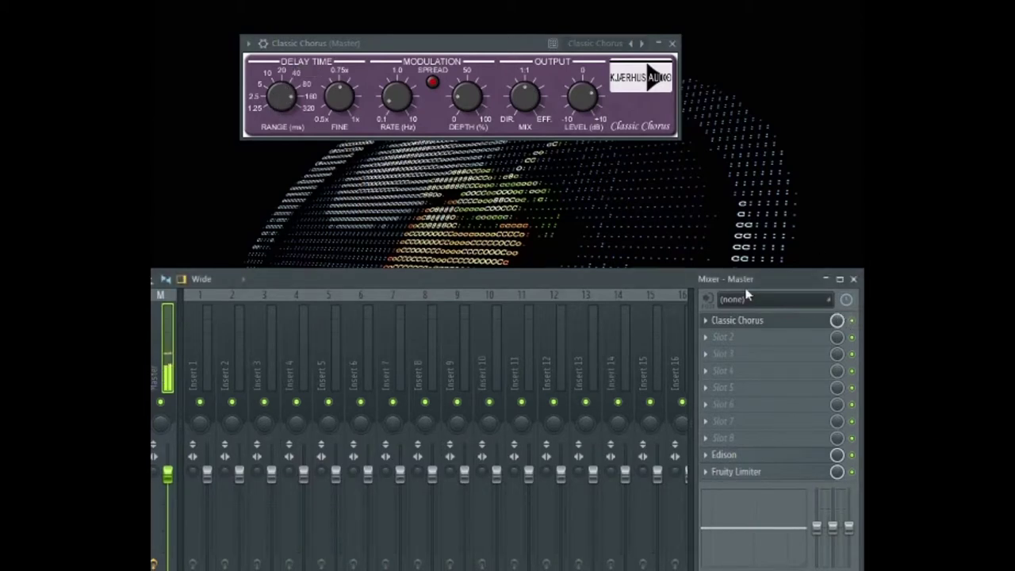
Lower the chorus delay range, raise the fine delay time, and increase the modulation rate and depth while trying the Spread switch.
mouse_move(287, 129)
drag(342, 99, 347, 87)
click(438, 80)
drag(406, 92, 405, 75)
mouse_move(469, 99)
mouse_down()
mouse_move(473, 72)
mouse_move(471, 89)
mouse_up()
Turn the chorus output mix toward the effect signal.
drag(527, 106, 524, 93)
mouse_move(523, 96)
drag(522, 100, 521, 96)
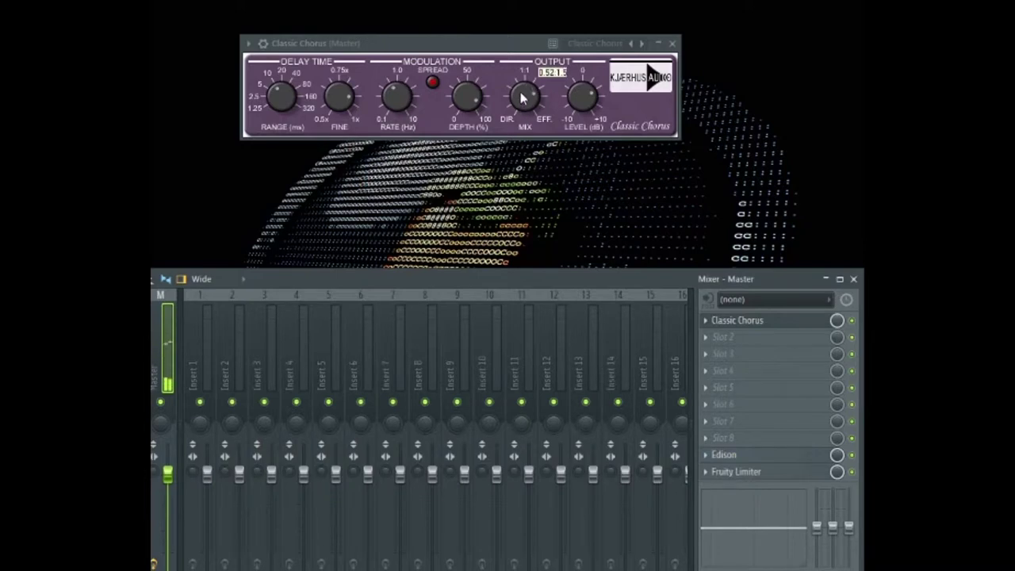
drag(521, 92, 579, 101)
Step through the Classic Chorus presets from Fat on Rhodes to Lead Synth.
right_click(646, 46)
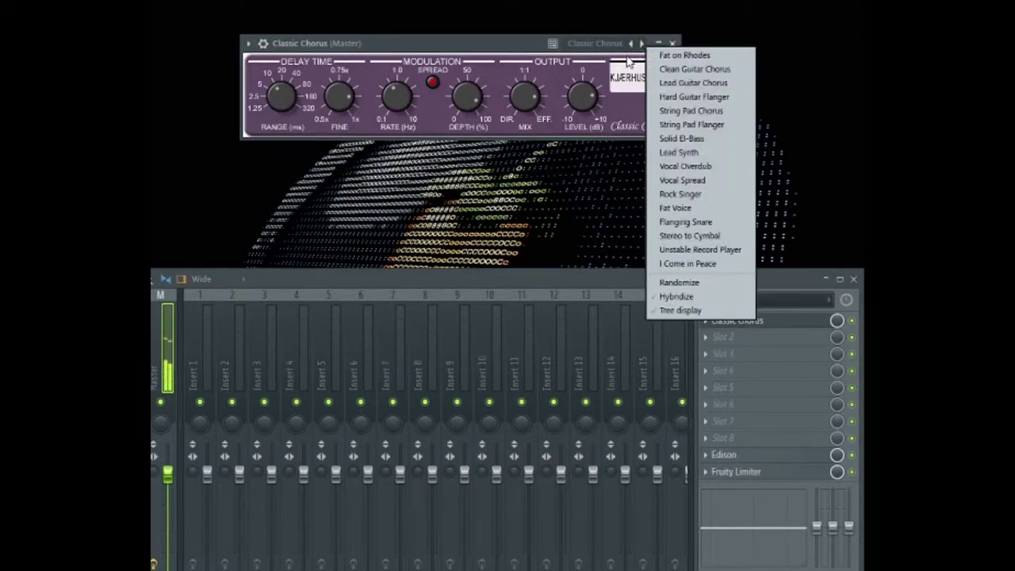
click(493, 44)
click(642, 44)
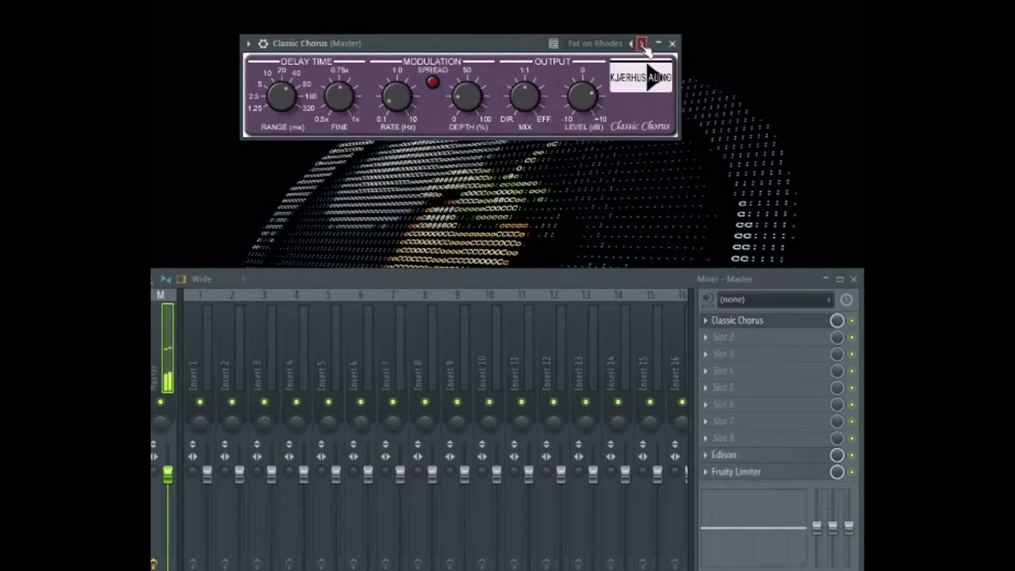
click(642, 45)
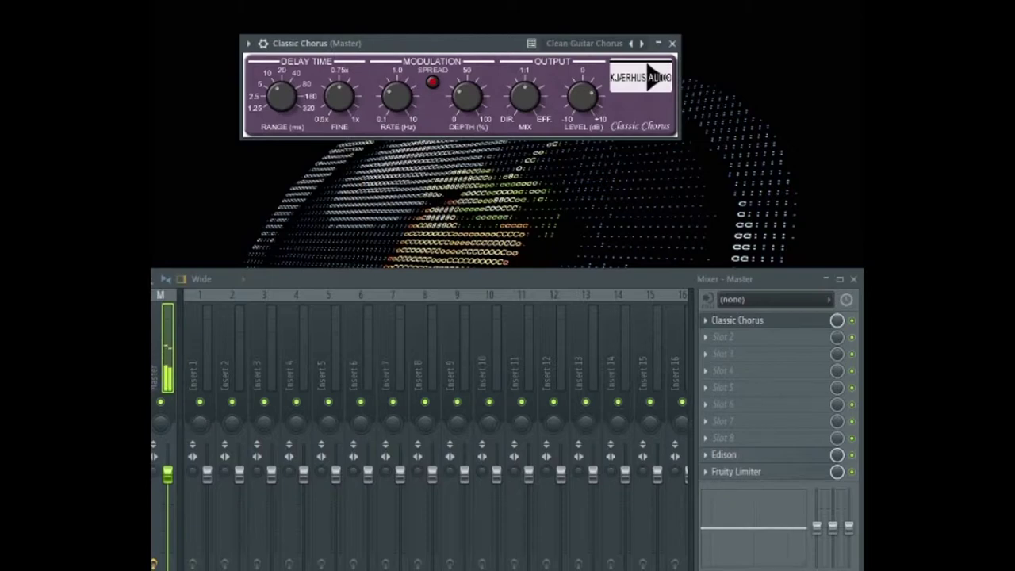
click(642, 42)
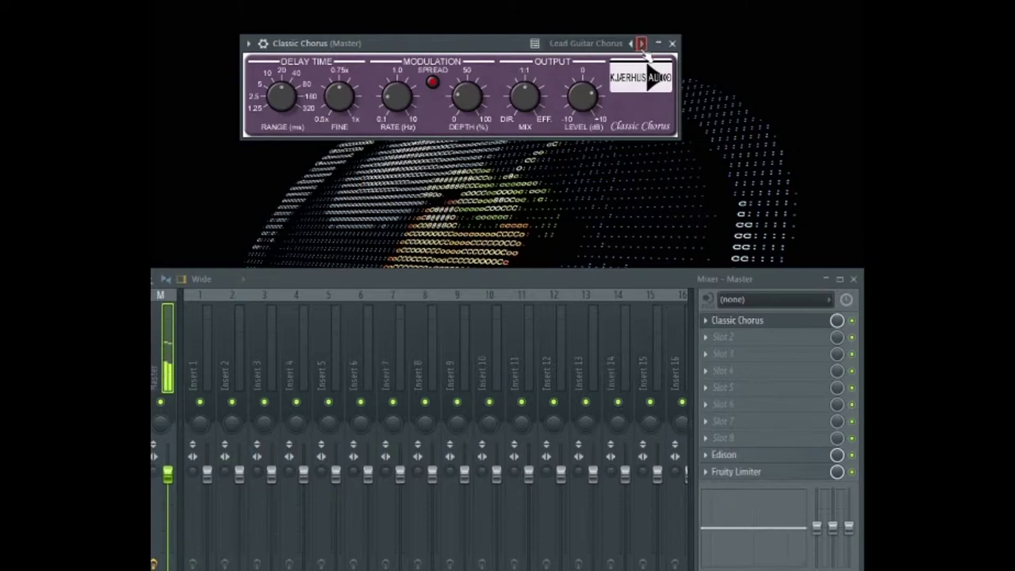
click(642, 43)
click(641, 42)
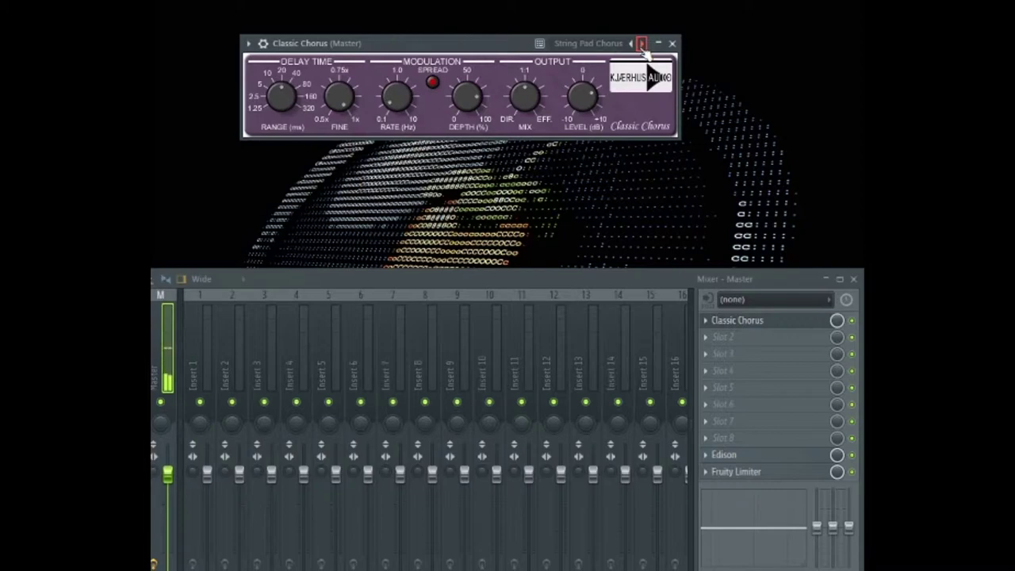
click(641, 42)
click(641, 43)
click(641, 43)
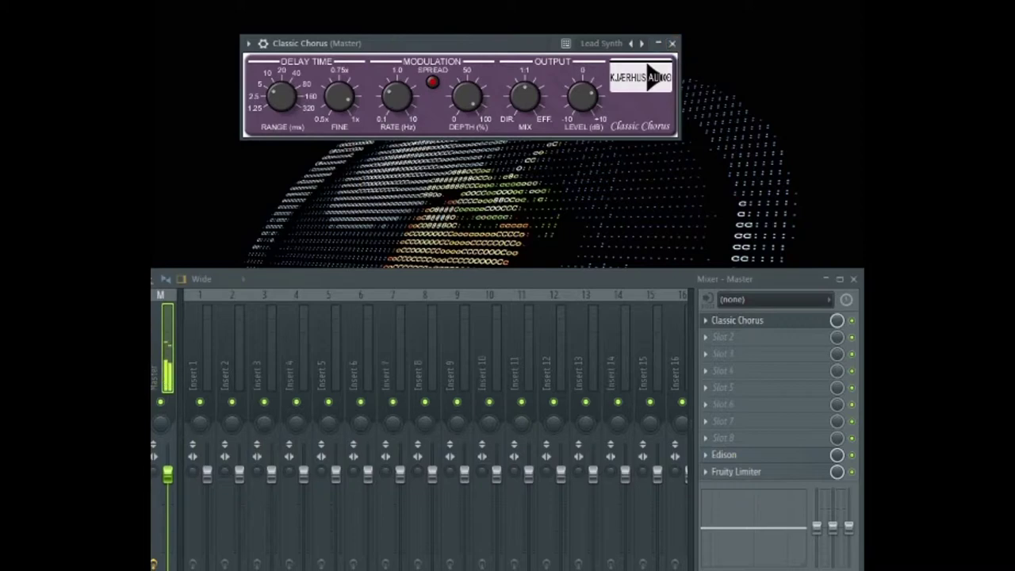
Replace Classic Chorus with Classic Compressor in the Master's first effect slot and view its list of presets.
drag(119, 182, 760, 321)
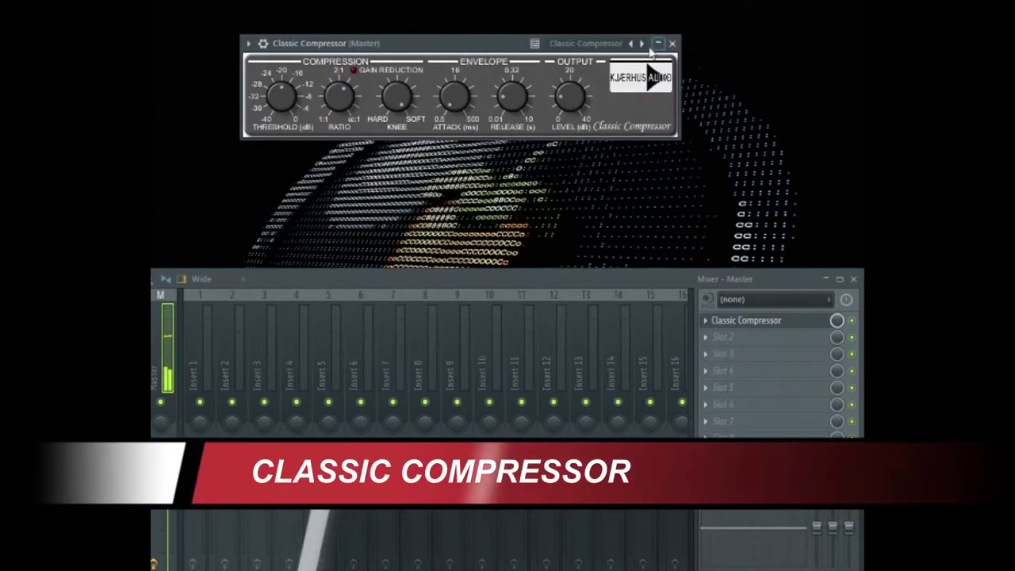
right_click(646, 48)
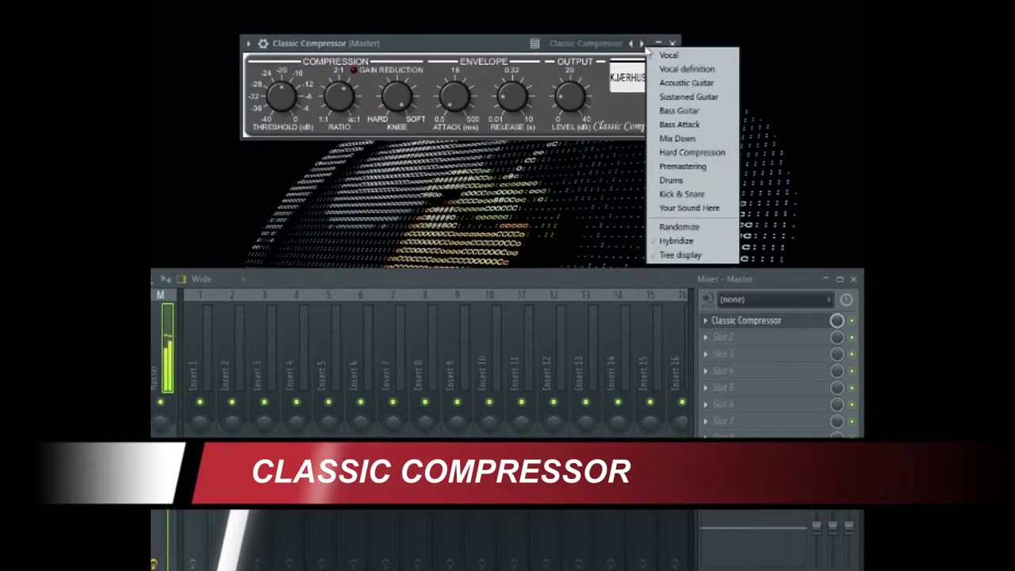
click(416, 51)
Lower the compressor's threshold and ratio, and set its knee to hard.
mouse_move(281, 103)
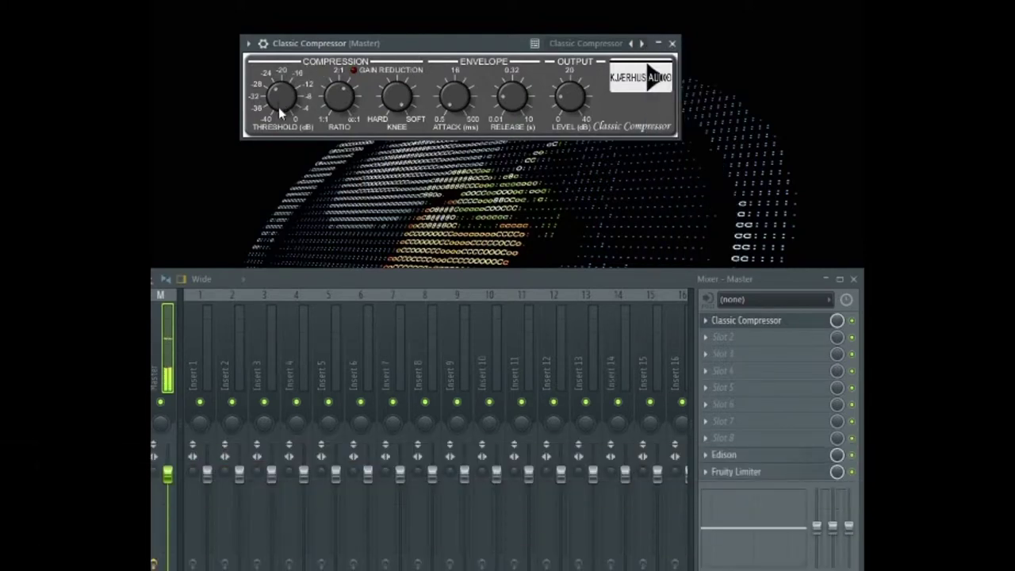
mouse_move(342, 99)
mouse_down()
mouse_move(339, 112)
mouse_move(343, 104)
mouse_up()
mouse_move(390, 101)
drag(394, 106, 396, 149)
Raise the compressor's attack time, shorten its release and adjust its output level.
drag(448, 106, 448, 82)
drag(506, 96, 453, 87)
drag(566, 102, 569, 96)
drag(570, 96, 569, 91)
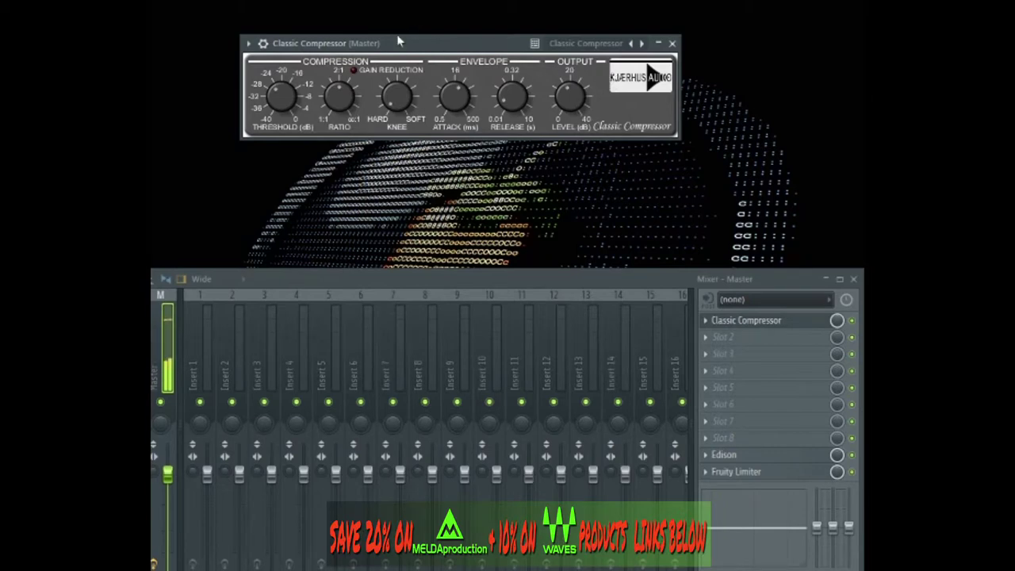
Step through the Classic Compressor presets from Vocal to Your Sound Here.
click(641, 44)
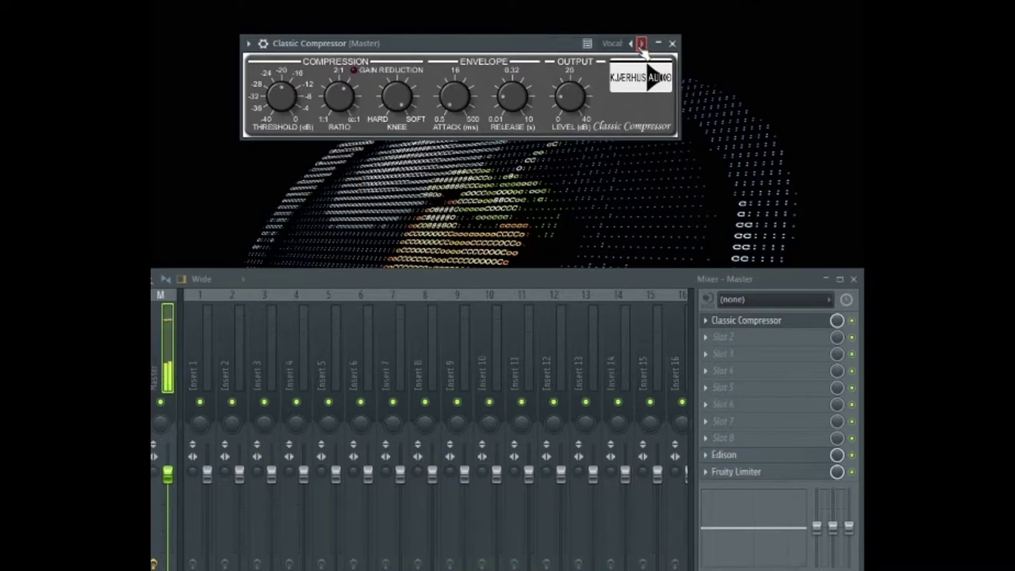
click(641, 44)
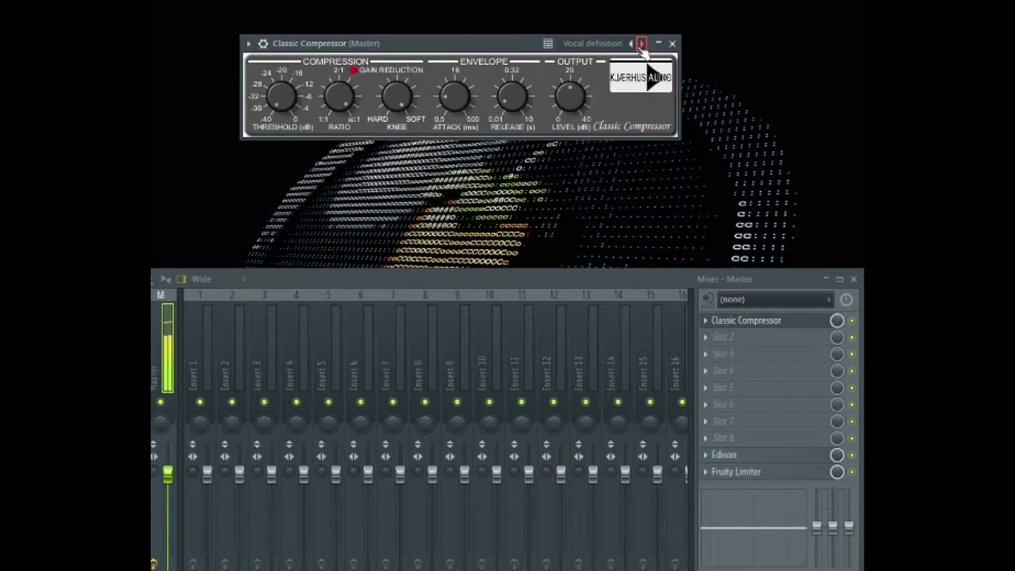
click(642, 45)
click(641, 44)
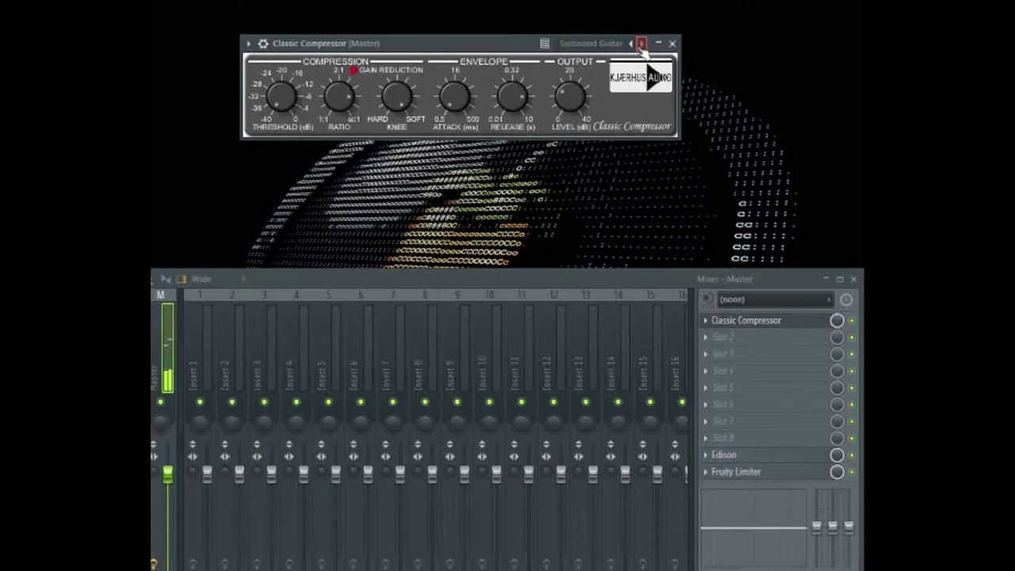
click(641, 44)
click(641, 44)
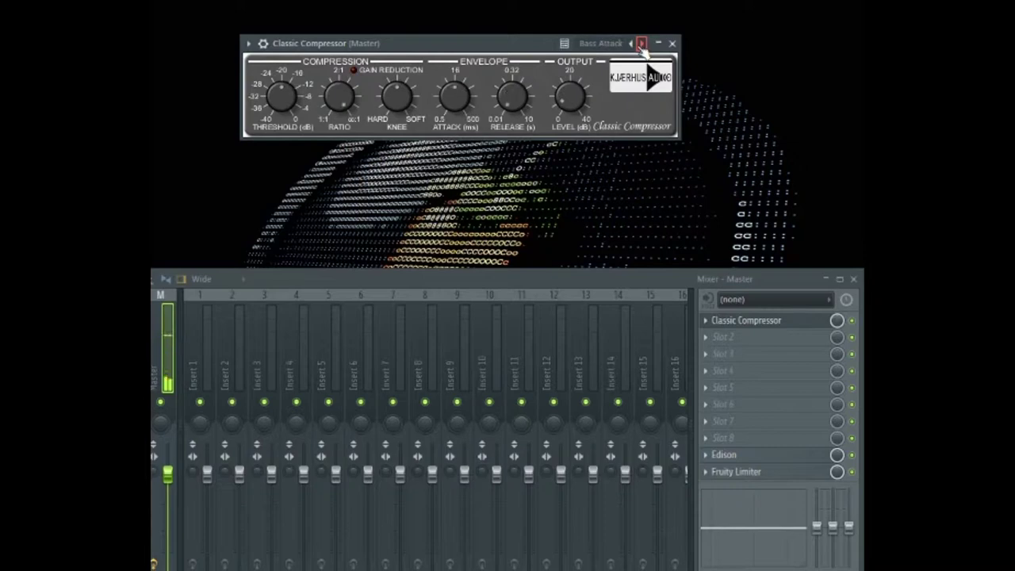
click(642, 45)
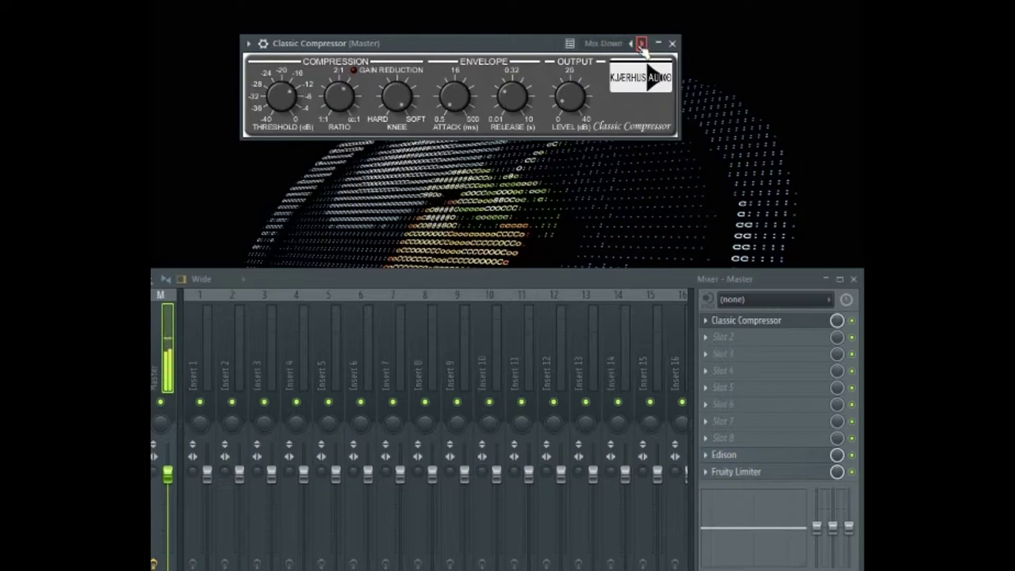
click(642, 44)
click(641, 45)
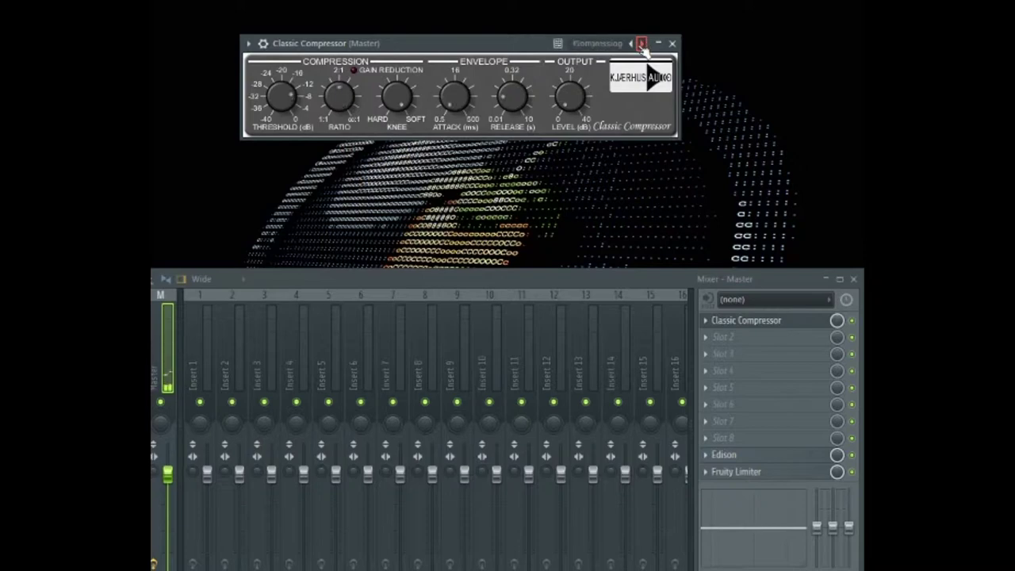
click(641, 45)
click(641, 44)
click(642, 45)
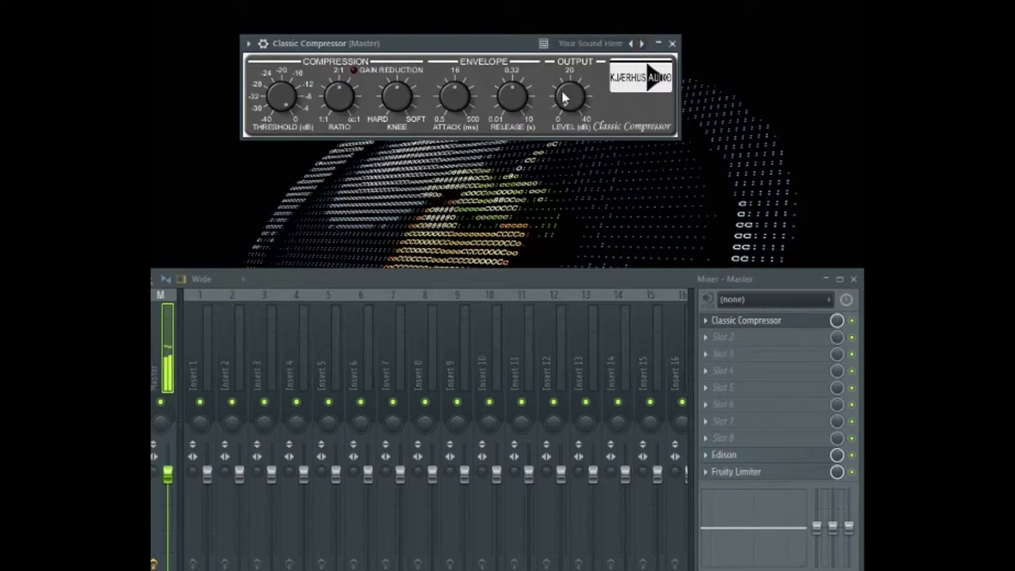
Replace the compressor with Classic Delay in the Master's first effect slot and enable its Mono input and Ping-Pong feedback.
drag(152, 187, 736, 325)
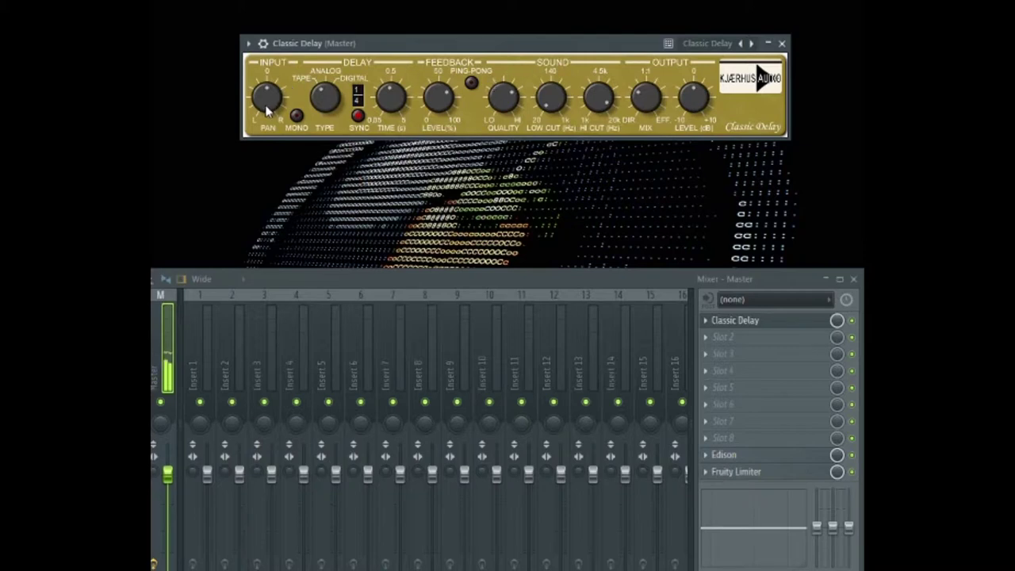
mouse_move(267, 105)
mouse_down()
mouse_move(266, 95)
mouse_move(267, 103)
mouse_up()
mouse_move(327, 104)
mouse_down()
mouse_move(331, 92)
mouse_move(325, 100)
mouse_up()
click(294, 116)
click(360, 116)
click(471, 85)
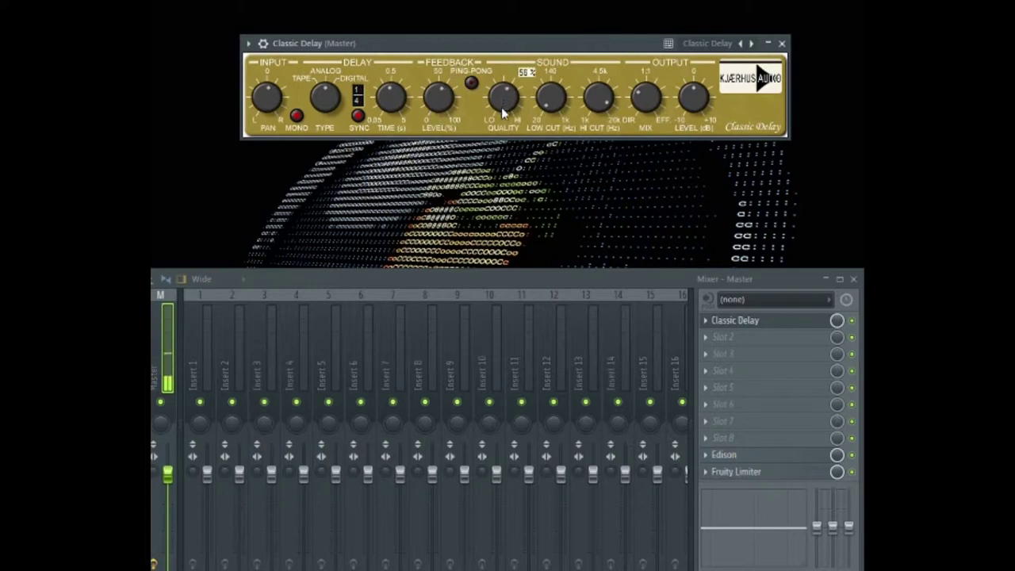
Lower the delay's sound quality, raise its low cut, and adjust its output mix and level.
drag(500, 115, 501, 121)
drag(544, 95, 545, 82)
drag(546, 75, 550, 72)
drag(646, 110, 626, 117)
drag(697, 106, 705, 69)
drag(653, 94, 653, 94)
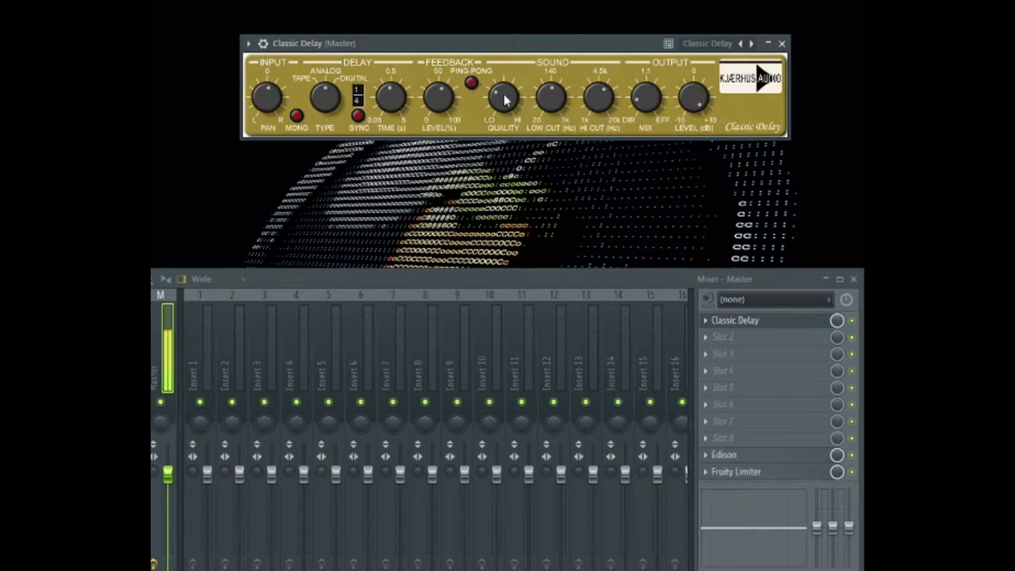
Turn the delay's sound quality up to high and pan its input fully left.
drag(503, 100, 513, 55)
drag(317, 100, 248, 117)
drag(260, 101, 259, 108)
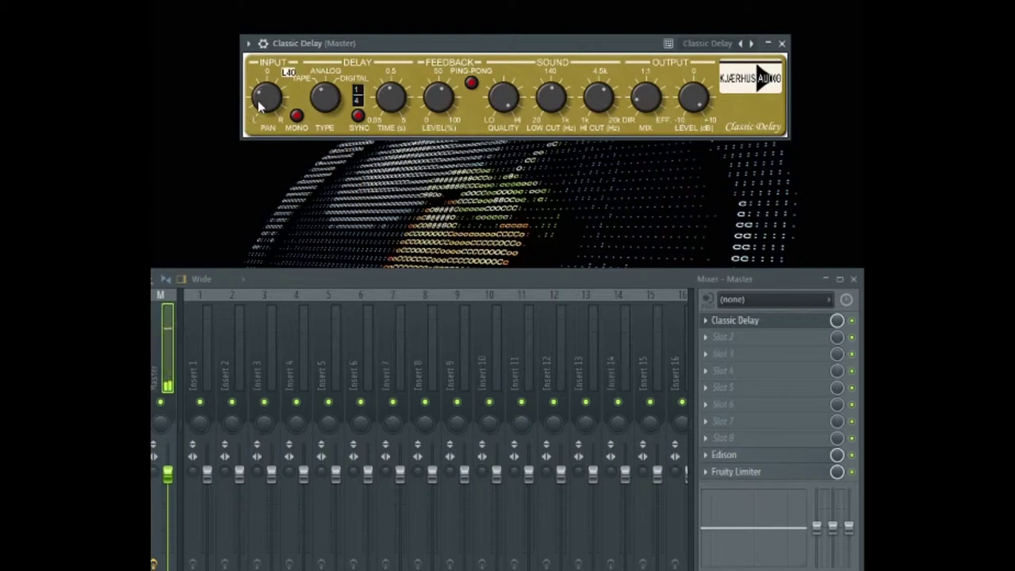
drag(259, 107, 287, 45)
drag(287, 45, 239, 129)
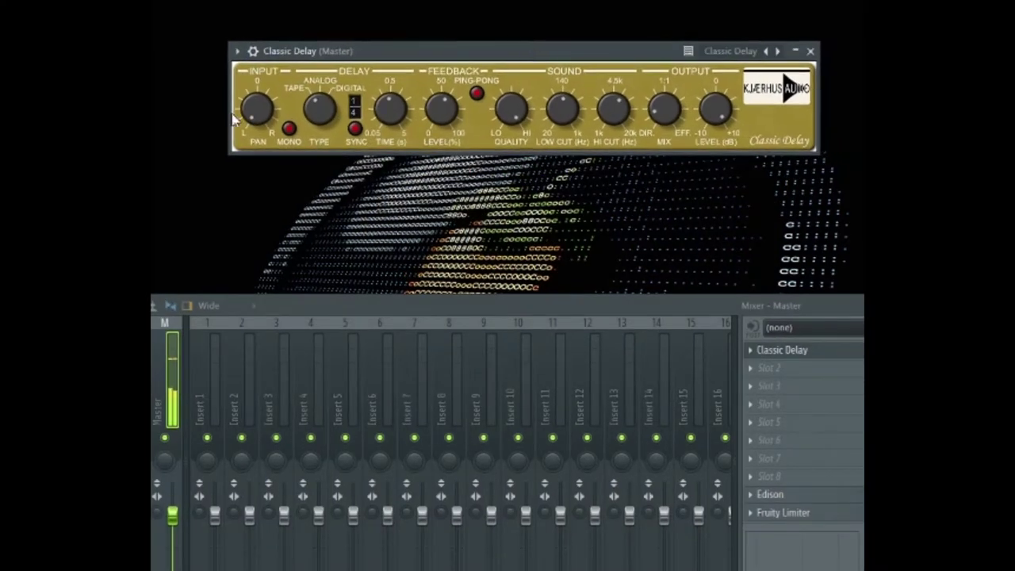
Replace Classic Delay with Classic EQ in the Master's first effect slot and reposition the EQ window above the mixer.
drag(152, 182, 804, 339)
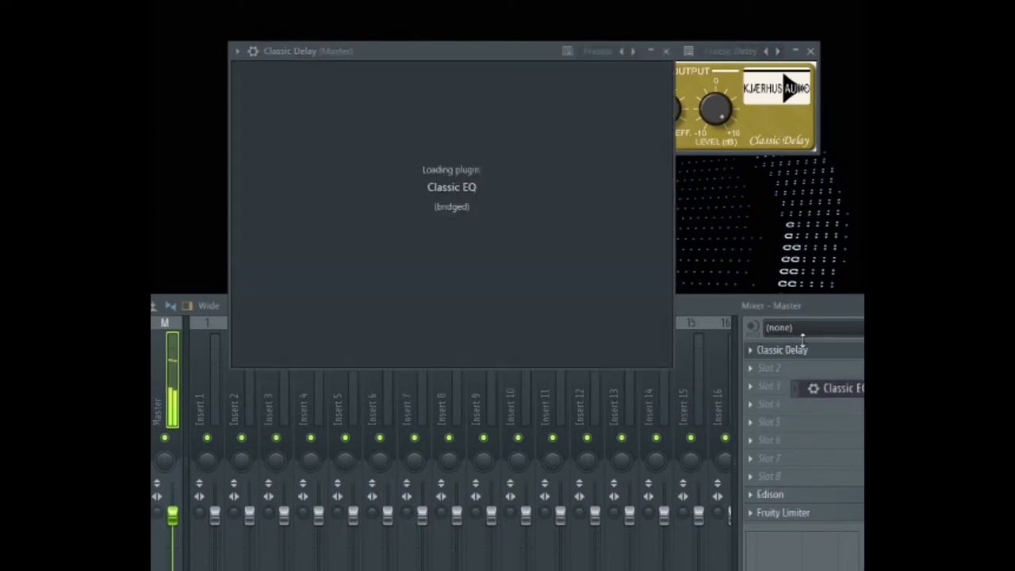
drag(472, 70, 478, 60)
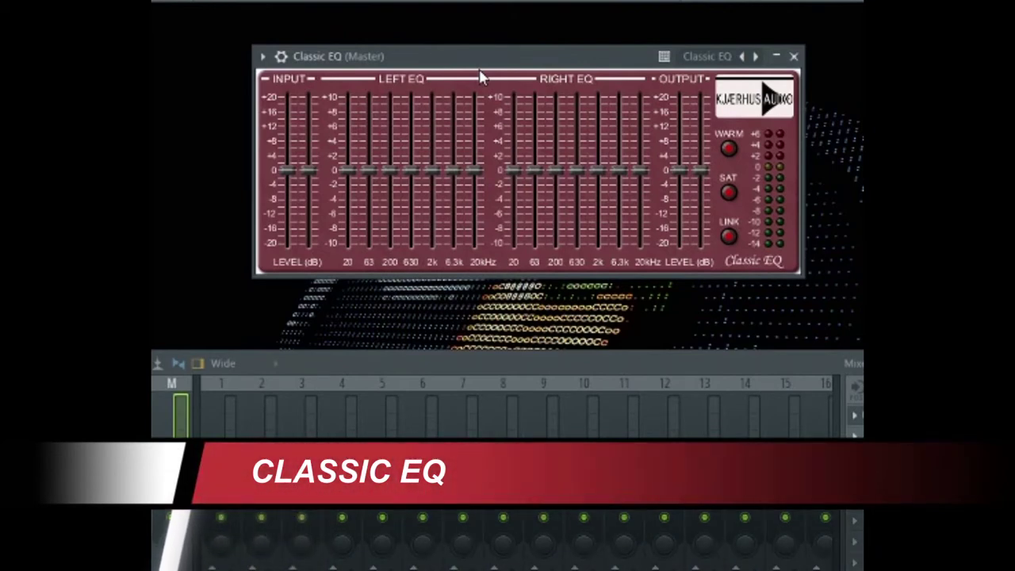
drag(487, 61, 495, 53)
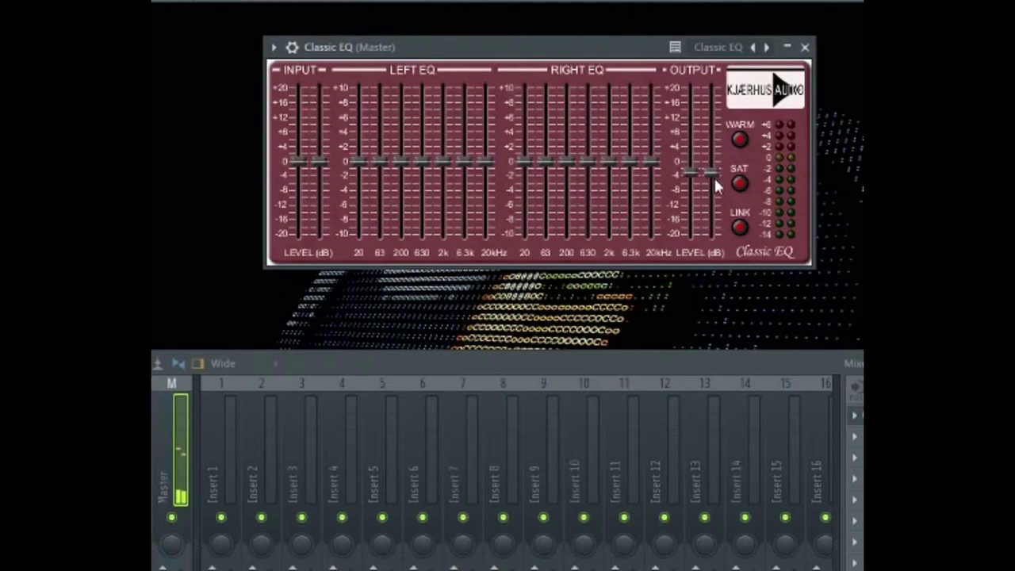
Try the EQ's Warm switch and view its list of presets without choosing one.
click(739, 140)
click(755, 48)
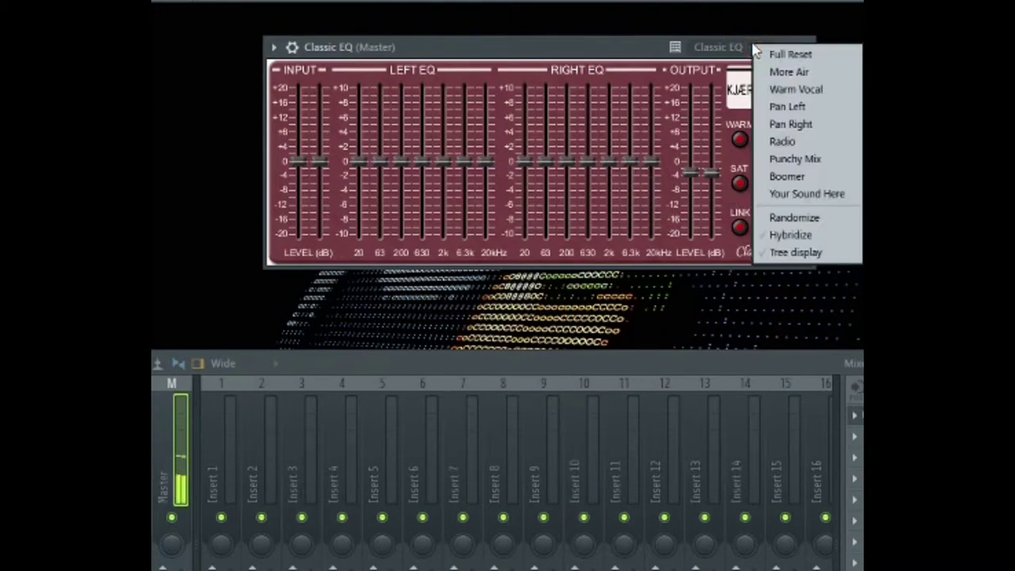
click(446, 51)
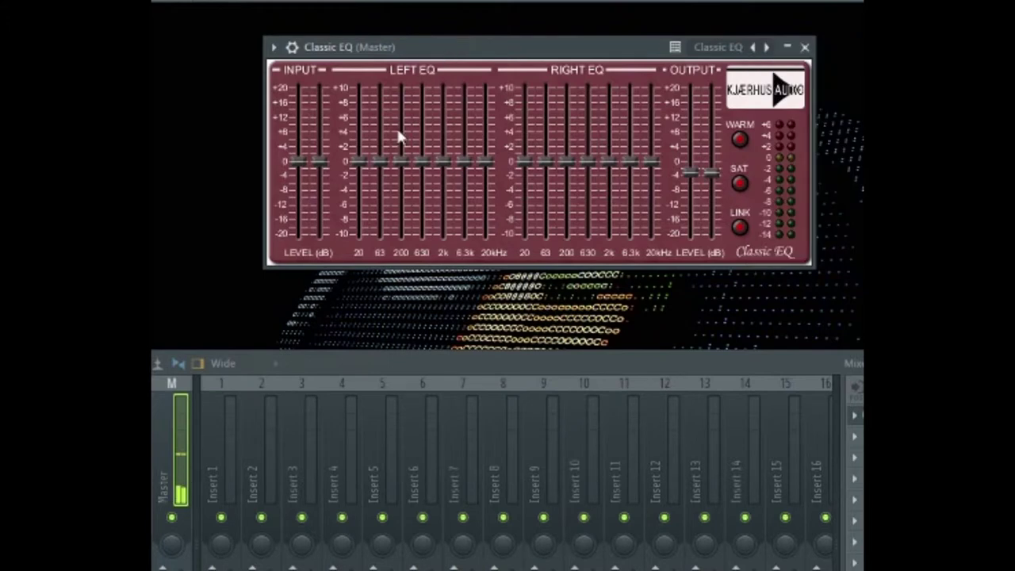
Shape the linked EQ bands, cutting 20 Hz and boosting 63 Hz, 200 Hz, 2 kHz and 20 kHz, and raise the output to about +10 dB.
drag(361, 159, 364, 123)
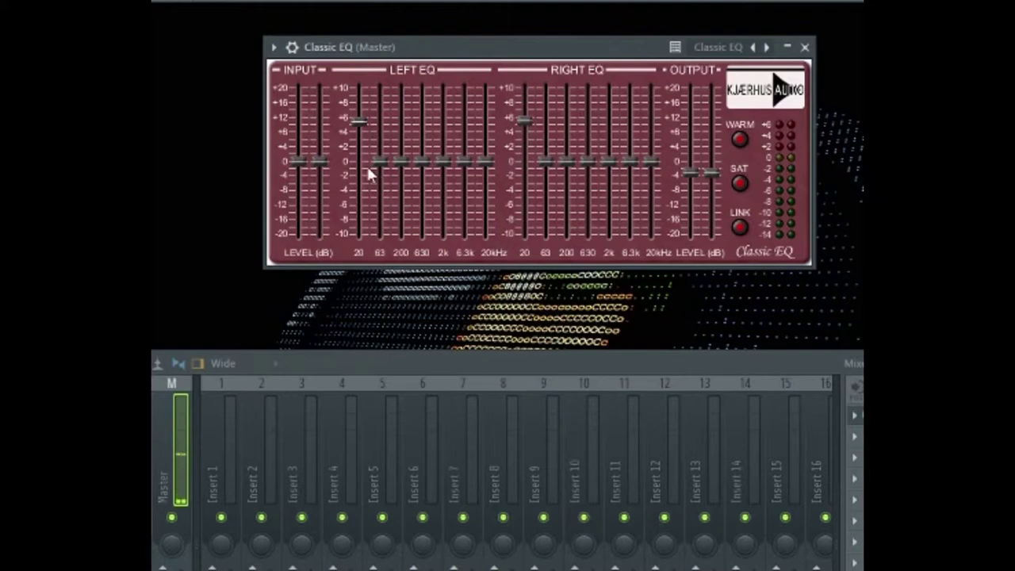
drag(381, 163, 377, 129)
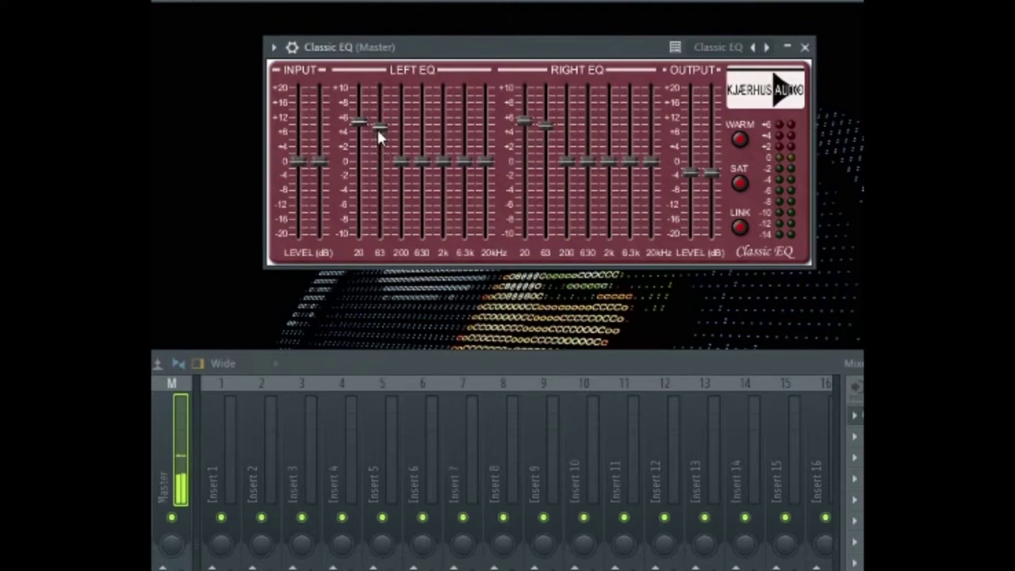
drag(354, 121, 353, 204)
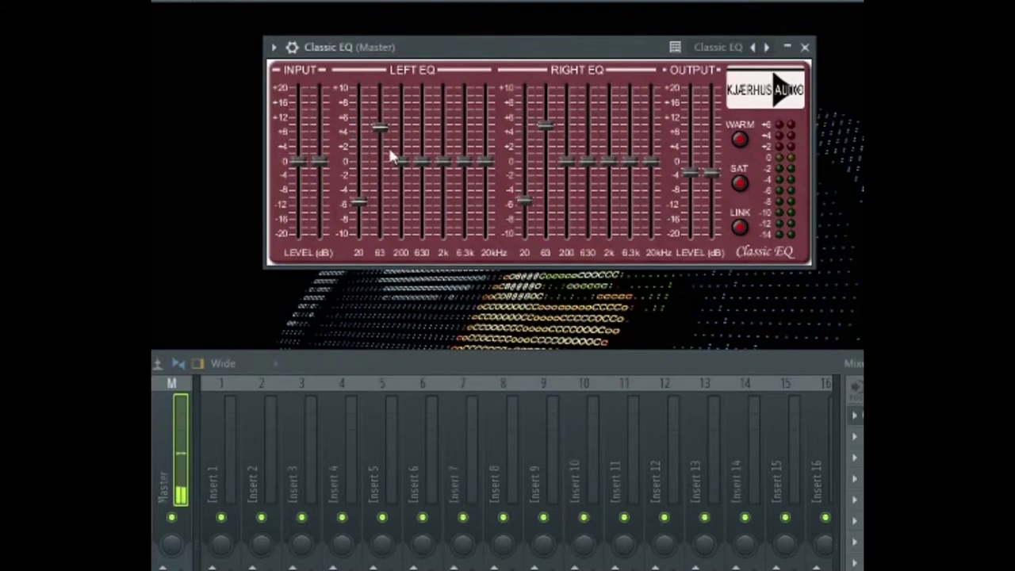
drag(400, 165, 391, 140)
drag(465, 162, 484, 122)
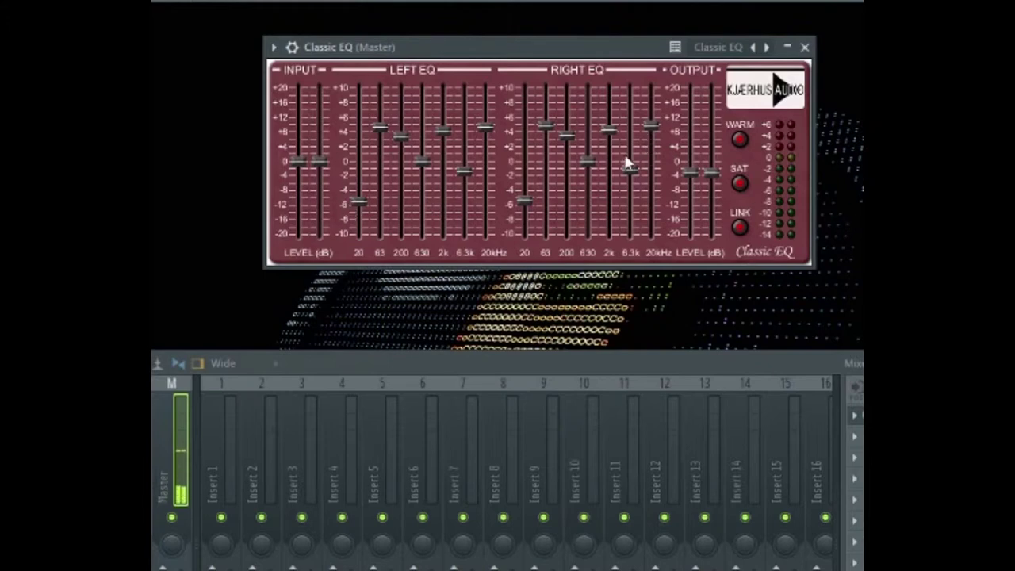
drag(689, 165, 697, 117)
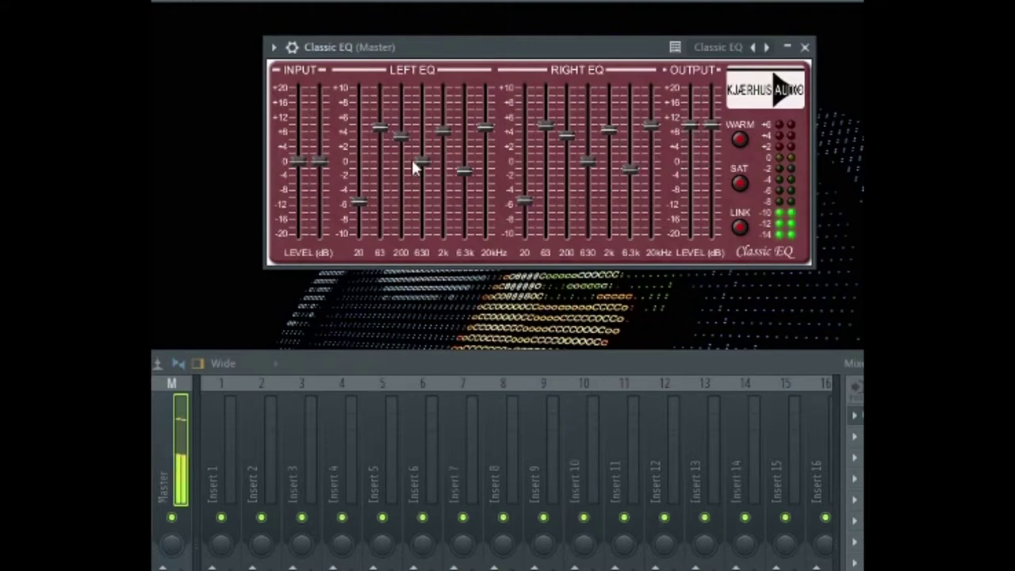
Sweep the EQ's 20 Hz band up to +10 and down to -10 dB, and lower the 63 Hz band to about -3 dB.
drag(362, 194, 361, 77)
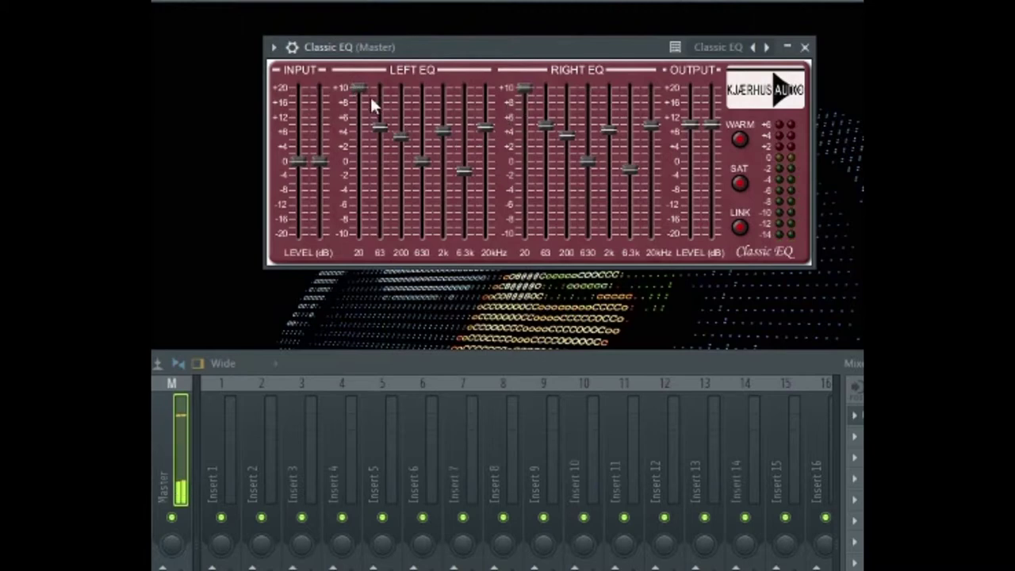
drag(361, 100, 348, 416)
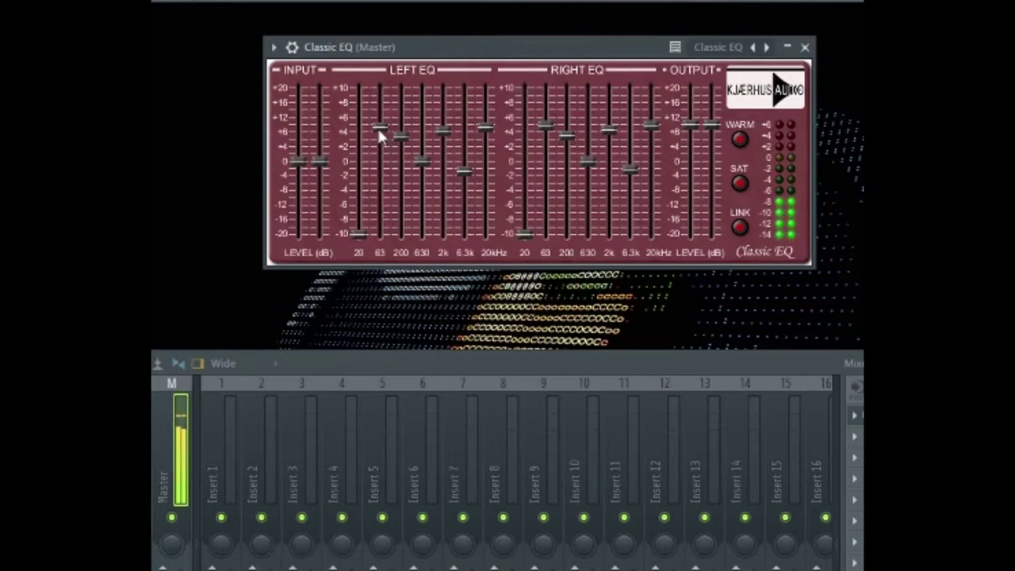
drag(379, 133, 376, 184)
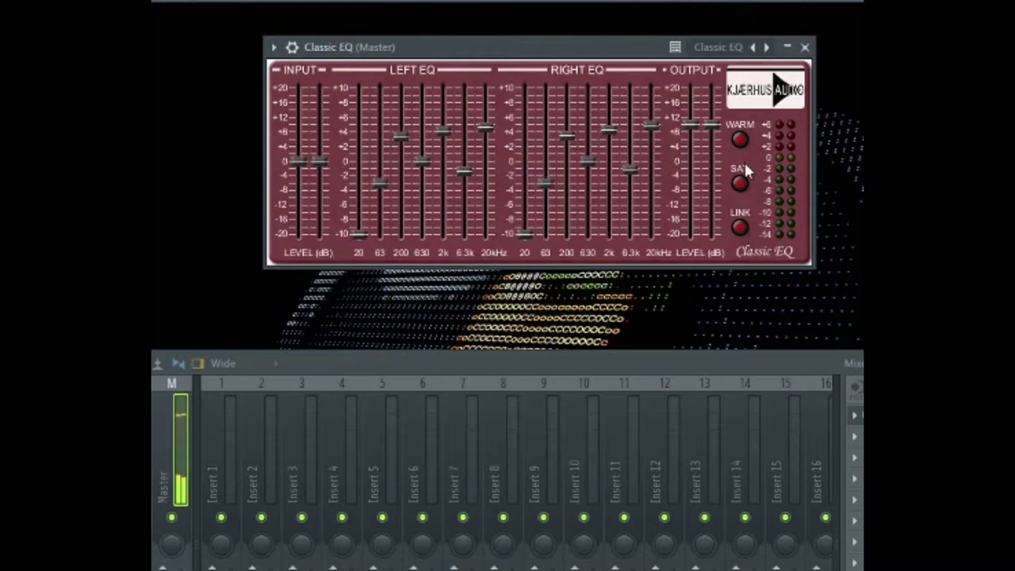
Switch off the EQ's Sat and Warm options and boost the 63 Hz band to about +10 dB.
click(739, 185)
click(739, 139)
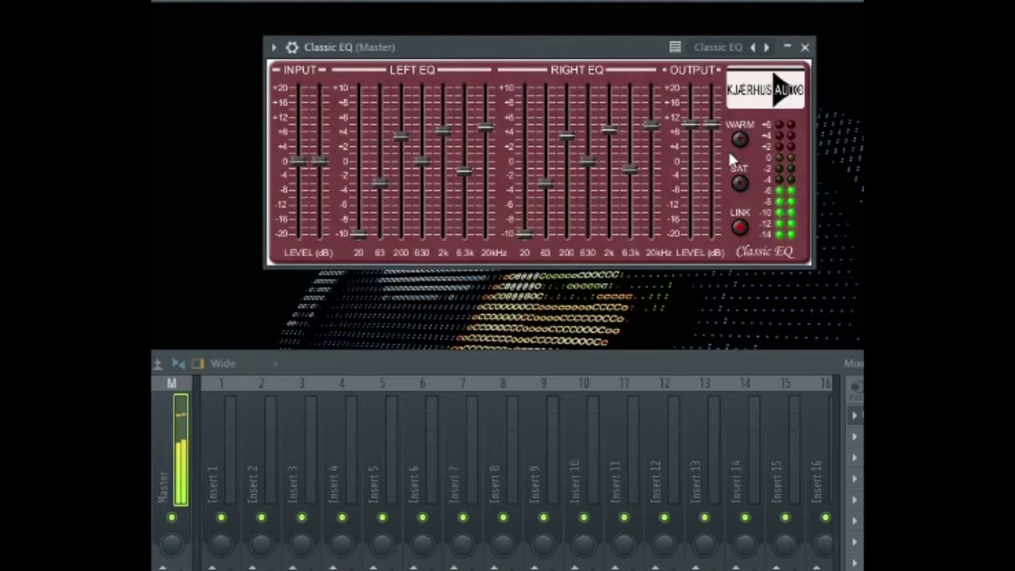
drag(544, 182, 539, 95)
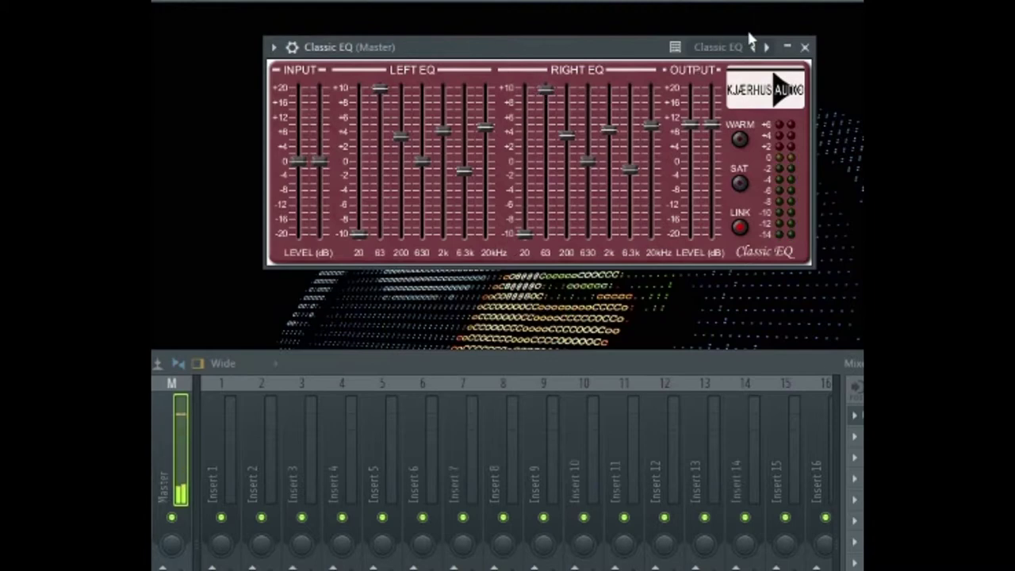
Cycle once through all Classic EQ presets starting at Full Reset, continuing around to Warm Vocal.
click(769, 46)
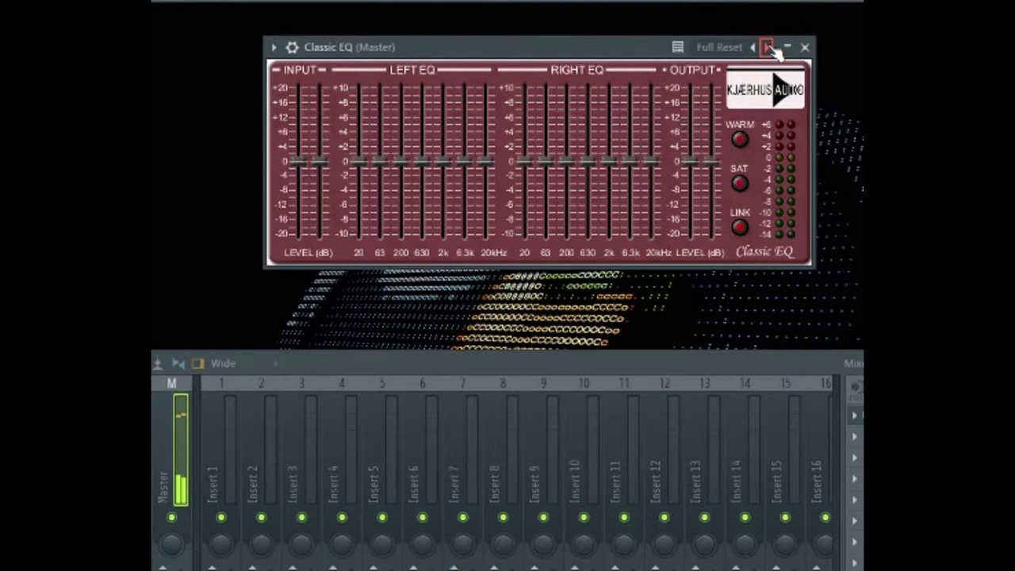
click(769, 47)
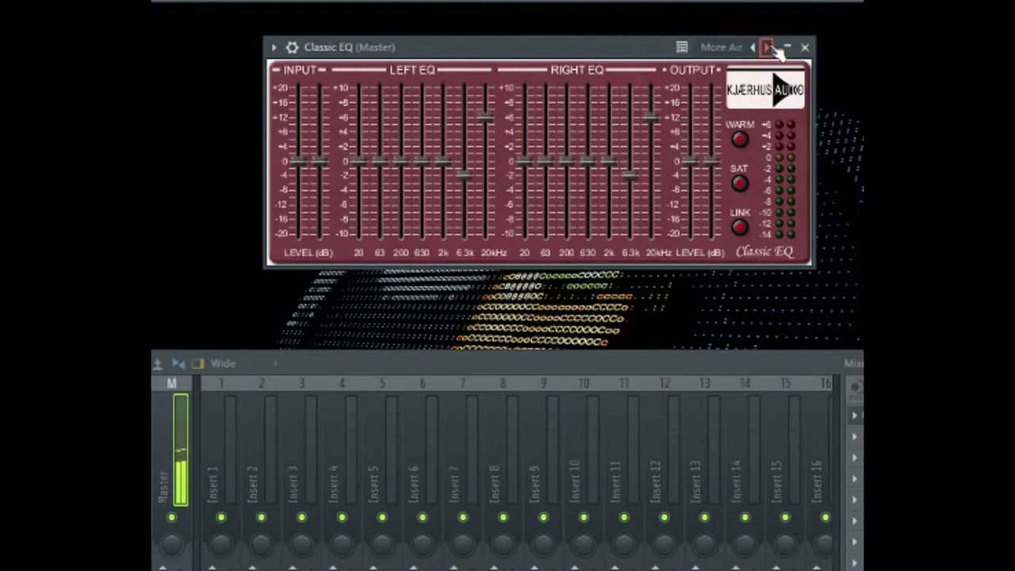
click(769, 46)
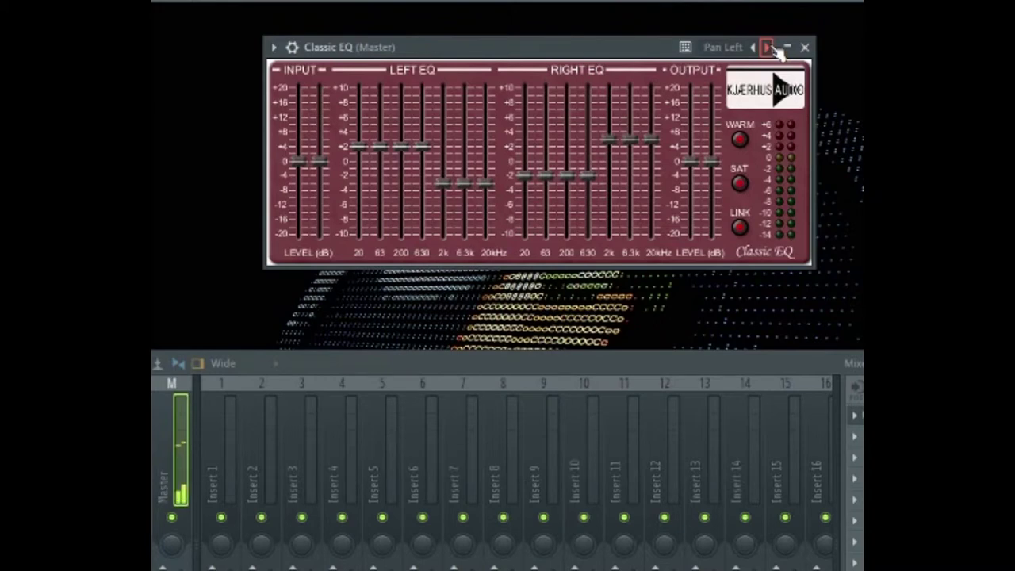
click(768, 47)
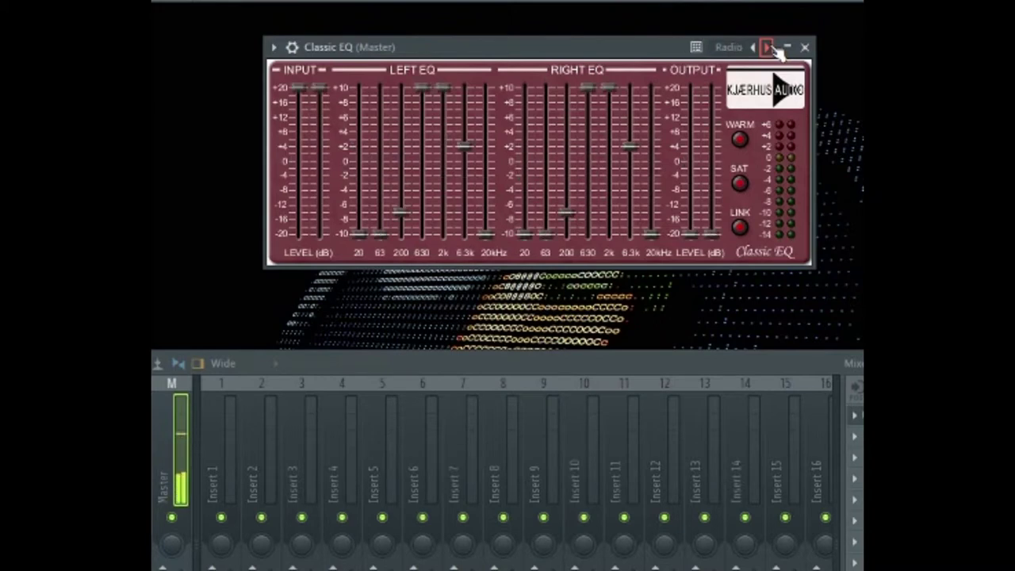
click(768, 47)
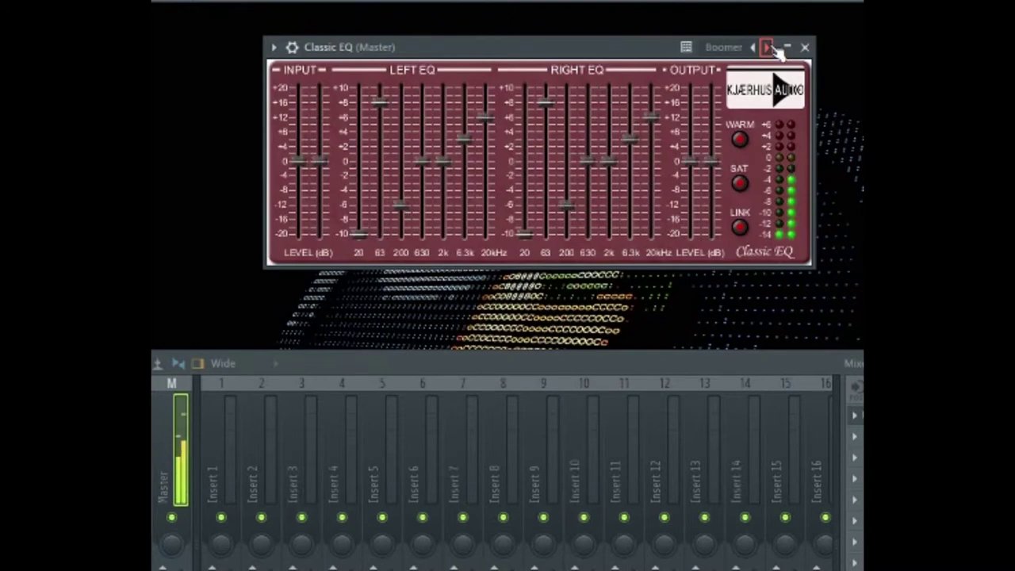
click(768, 47)
click(769, 47)
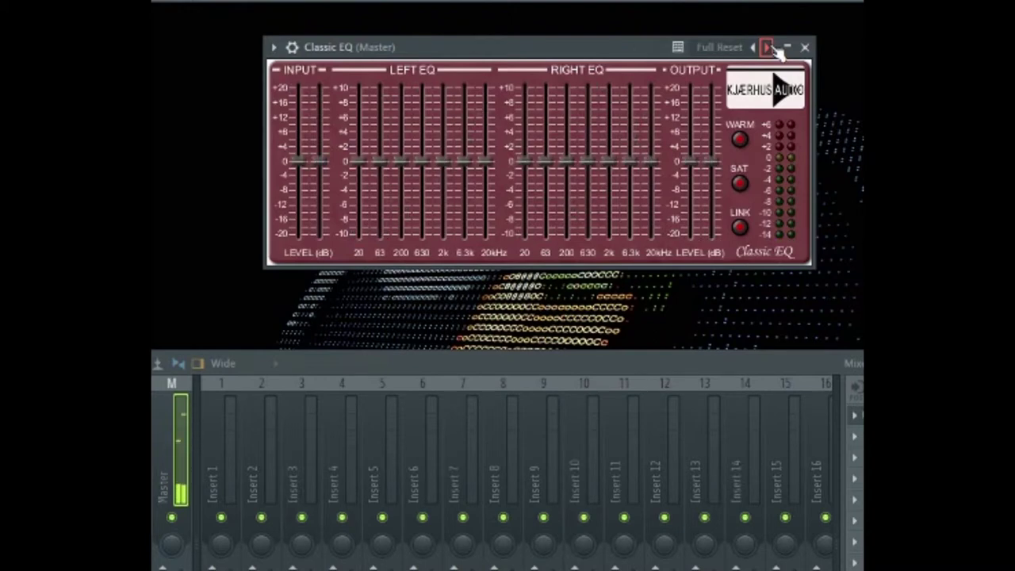
click(768, 46)
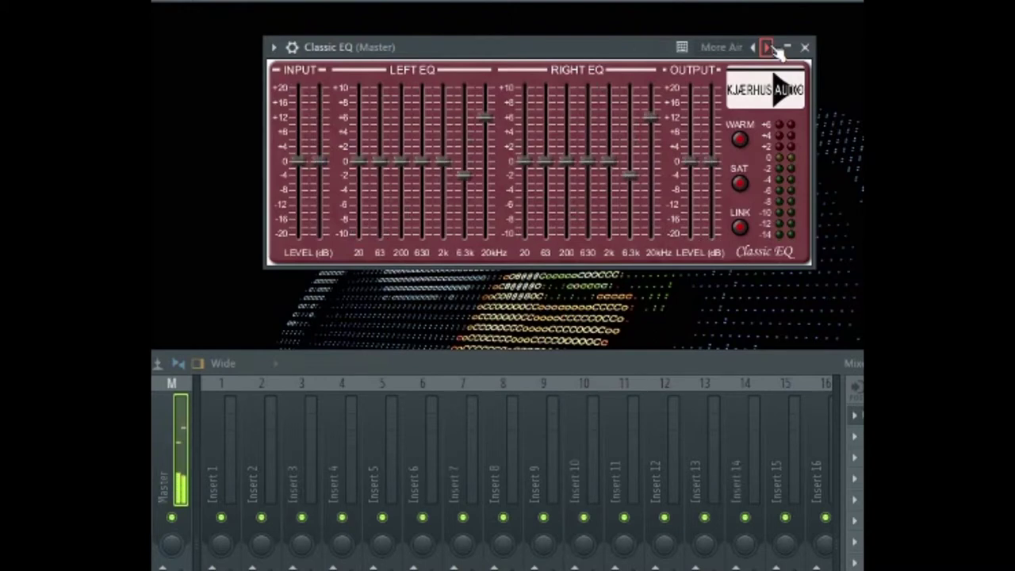
click(768, 47)
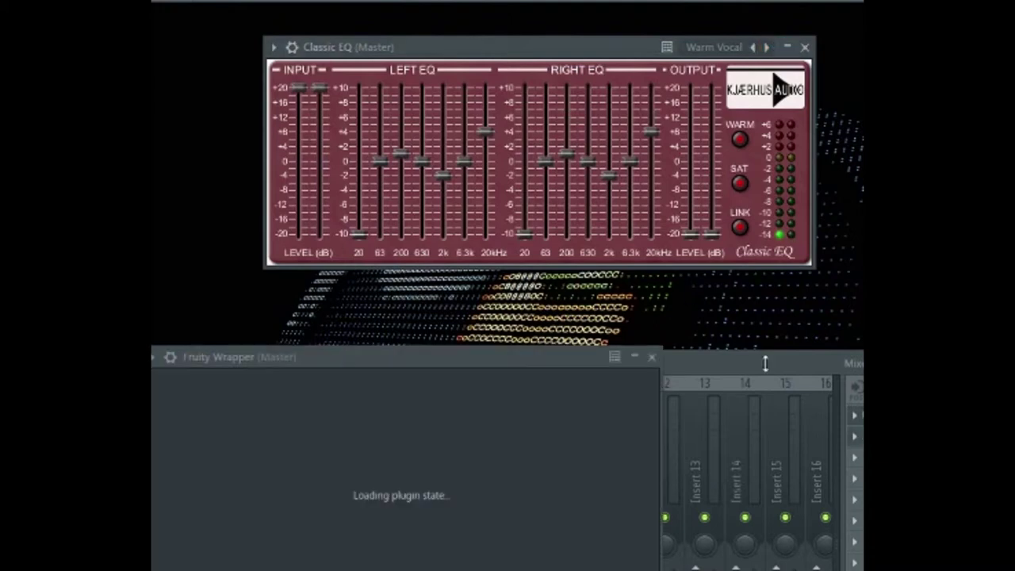
Load Classic Flanger in the Master's second effect slot and lower its delay time to slightly above 1.0 ms.
click(854, 441)
drag(431, 355, 536, 51)
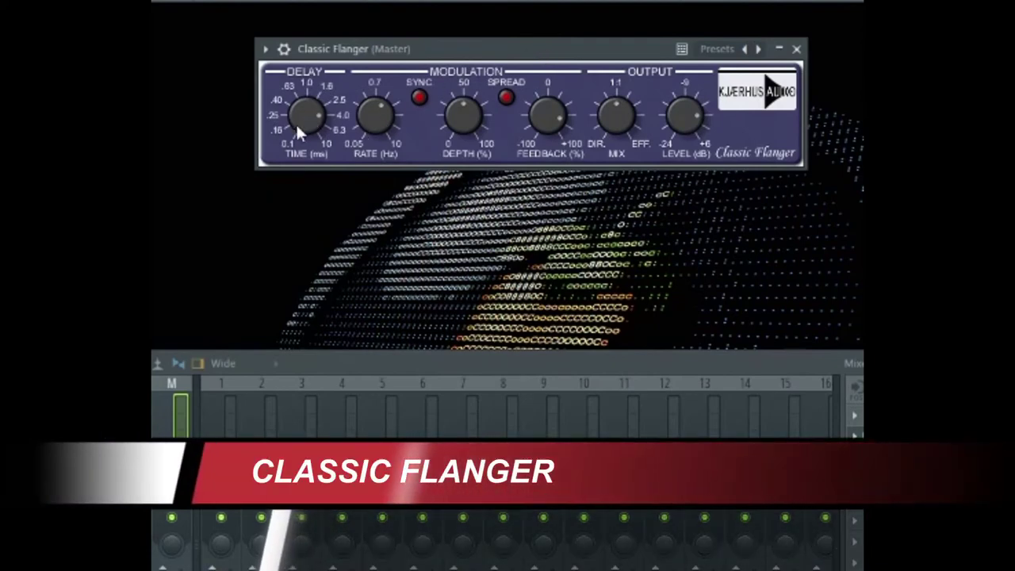
drag(295, 122, 303, 141)
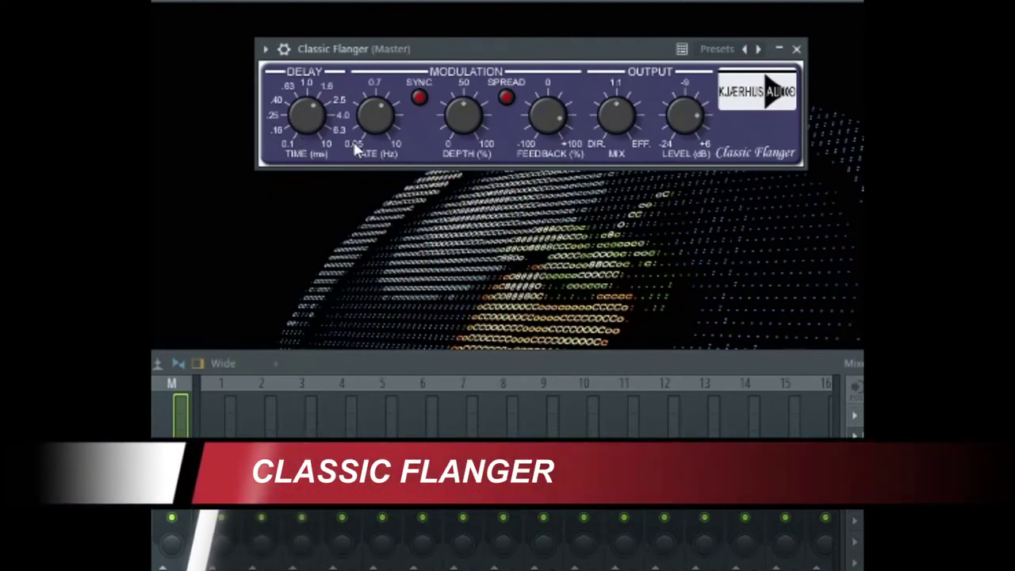
Raise the flanger's modulation rate and depth slightly and try its Sync and Spread switches.
drag(373, 124, 373, 118)
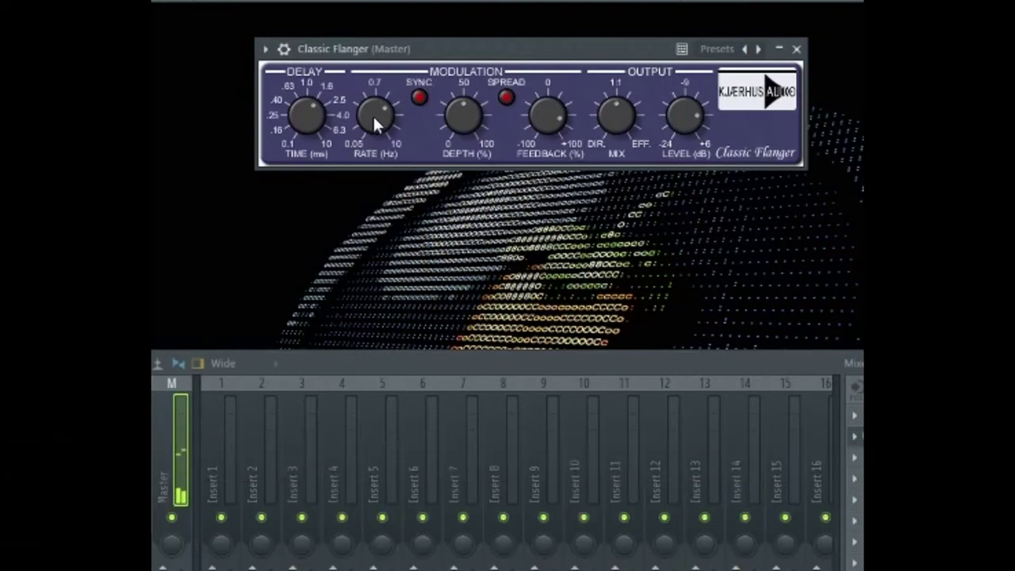
drag(462, 121, 461, 113)
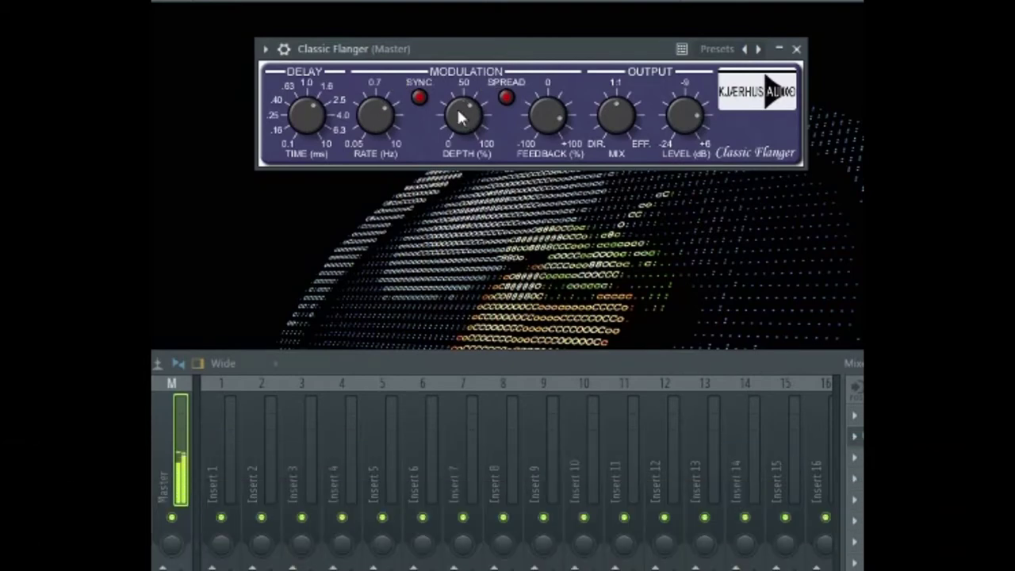
click(418, 97)
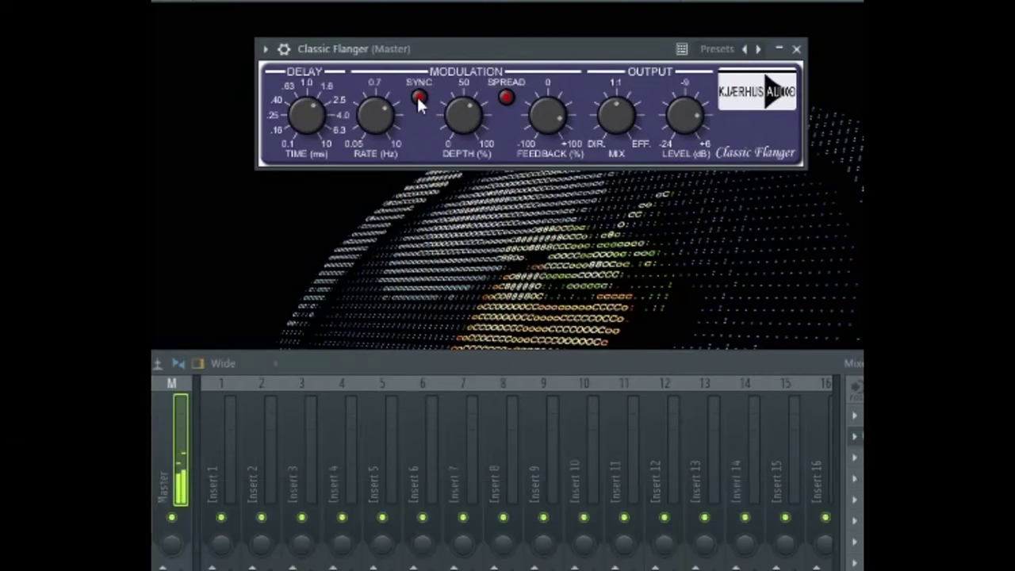
click(504, 96)
Lower the flanger's feedback and output mix, and raise its output level slightly.
drag(541, 114, 544, 159)
drag(620, 119, 616, 151)
mouse_move(671, 129)
mouse_down()
mouse_move(674, 147)
mouse_move(668, 118)
mouse_up()
Step through the Classic Flanger presets from Electric Guitar #1 through Waving String Pad and Spacy Cymbal to beyond Bucket on Head.
click(758, 49)
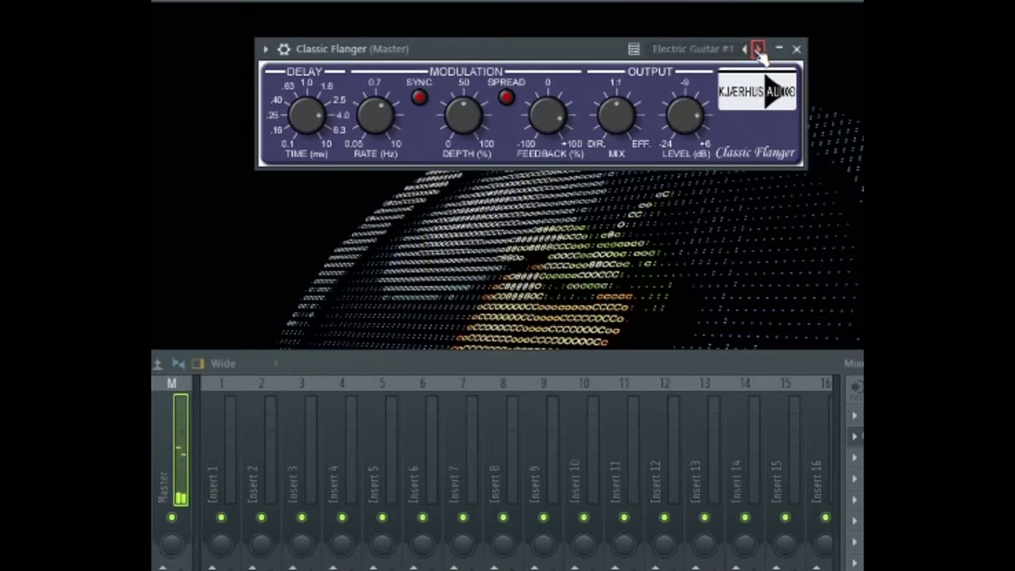
click(758, 49)
click(758, 49)
click(758, 49)
click(758, 49)
click(758, 49)
click(758, 49)
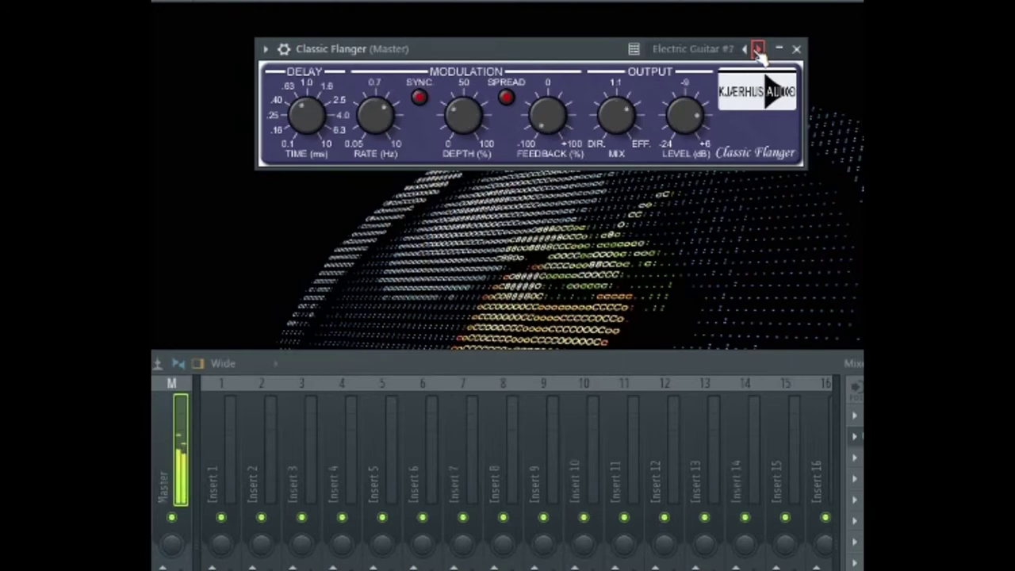
click(758, 50)
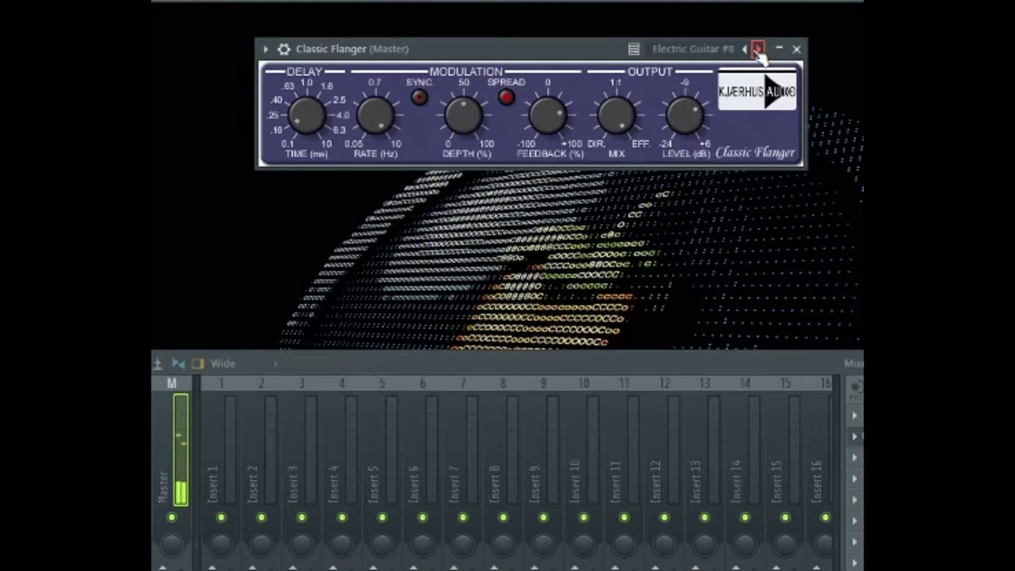
click(758, 49)
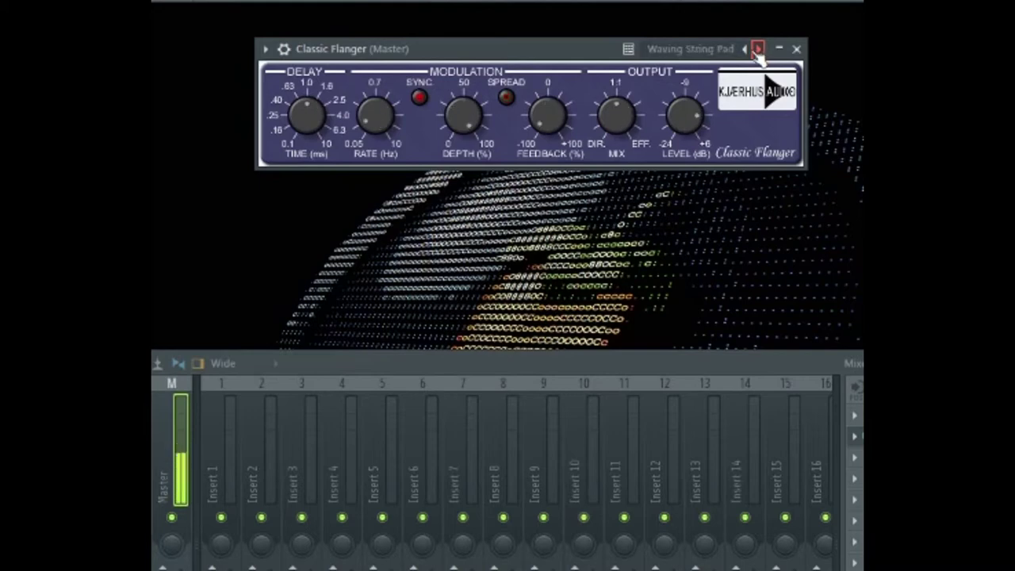
click(758, 49)
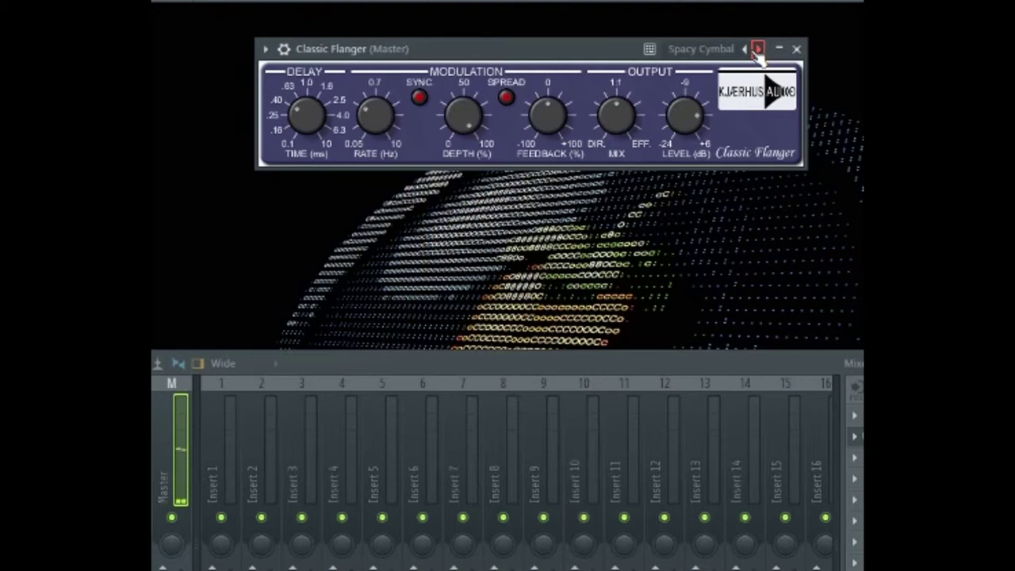
click(758, 49)
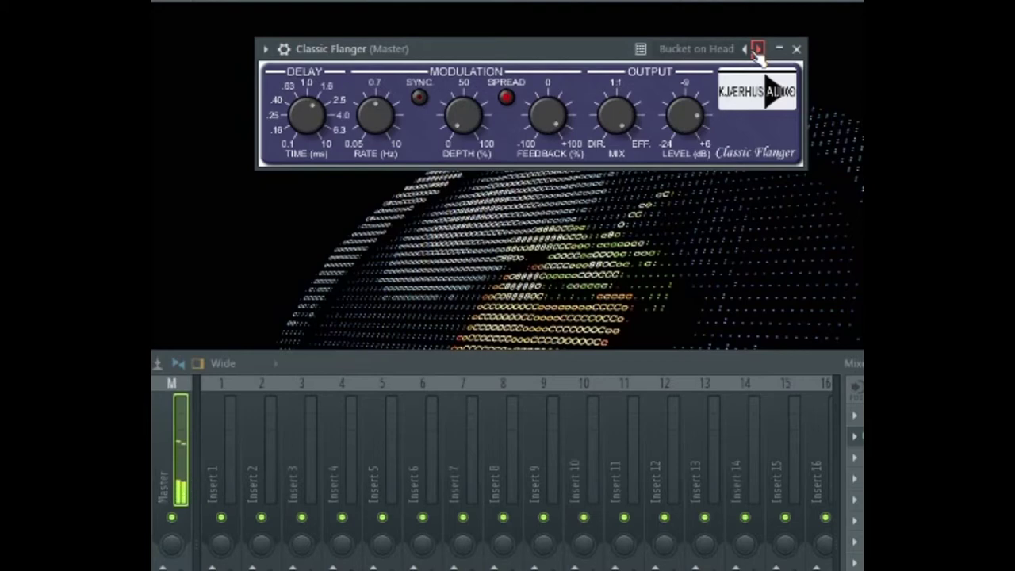
click(758, 49)
click(758, 49)
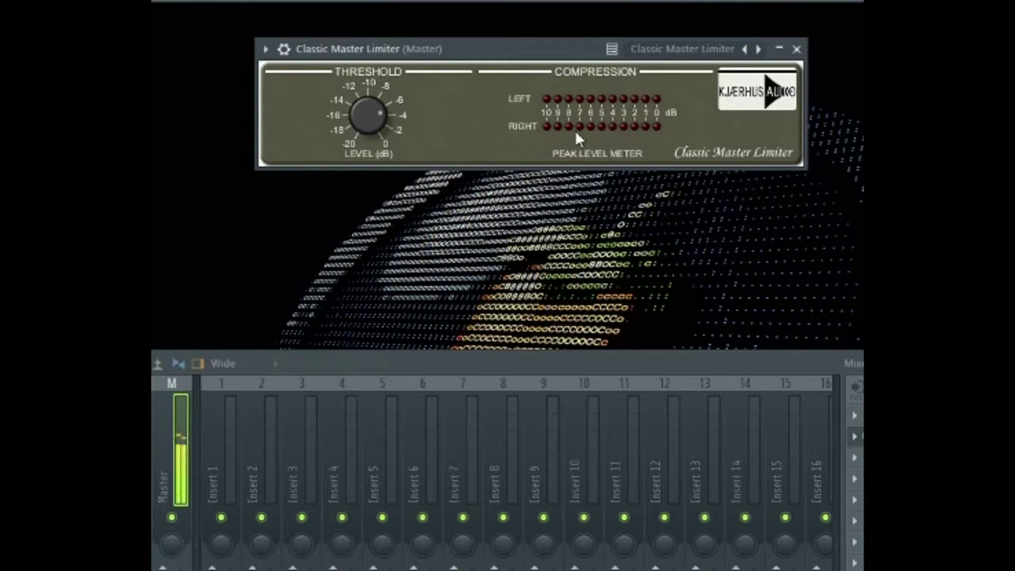
Lower the Classic Master Limiter's threshold in stages, past -12.4 dB to nearly -20 dB.
drag(376, 113, 371, 121)
drag(370, 126, 365, 145)
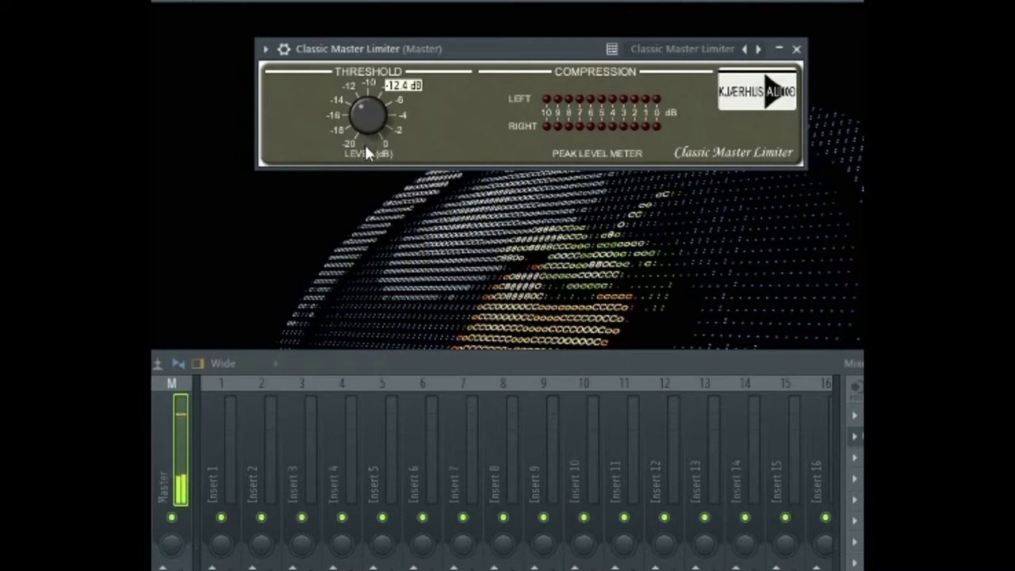
drag(365, 144, 365, 145)
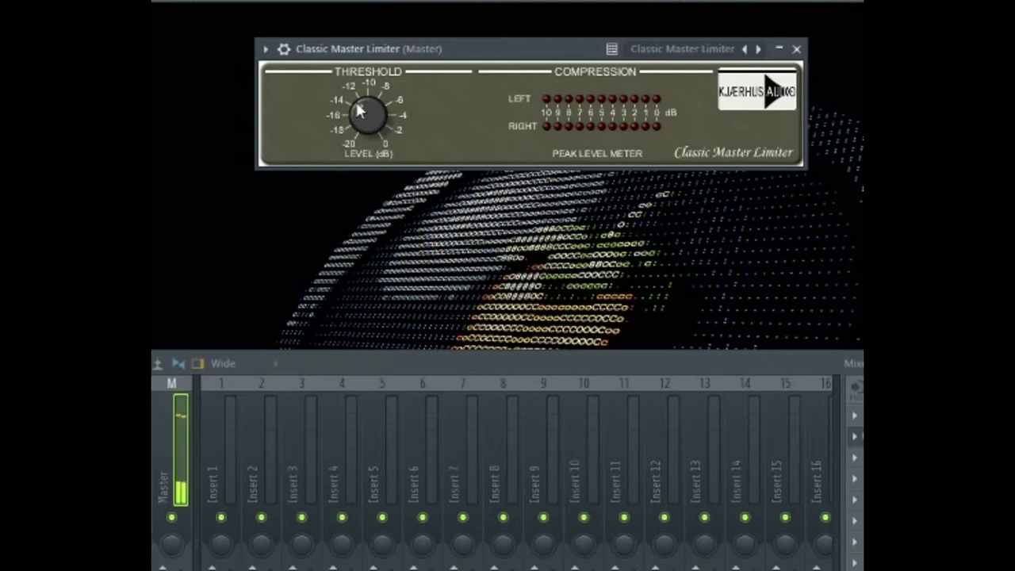
drag(360, 114, 360, 115)
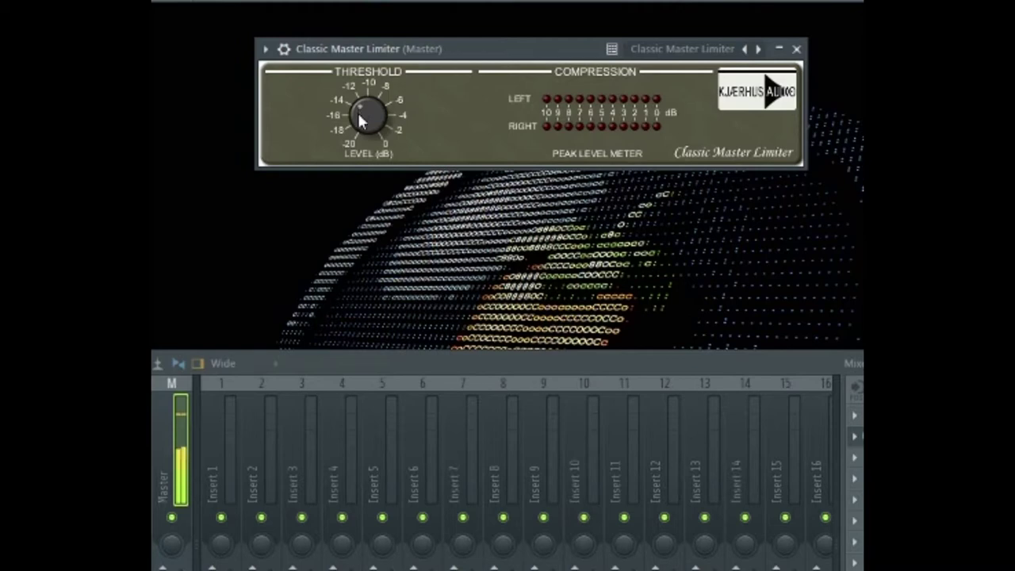
drag(360, 122, 357, 164)
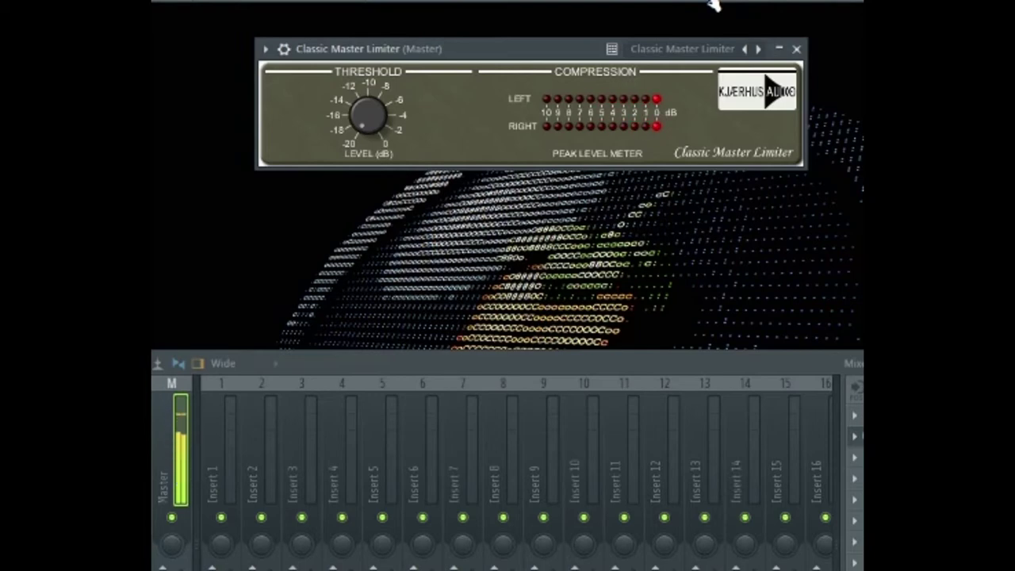
Step through the limiter presets Master CD, Very Hot and Your Sound Here, and return to Master CD.
click(757, 49)
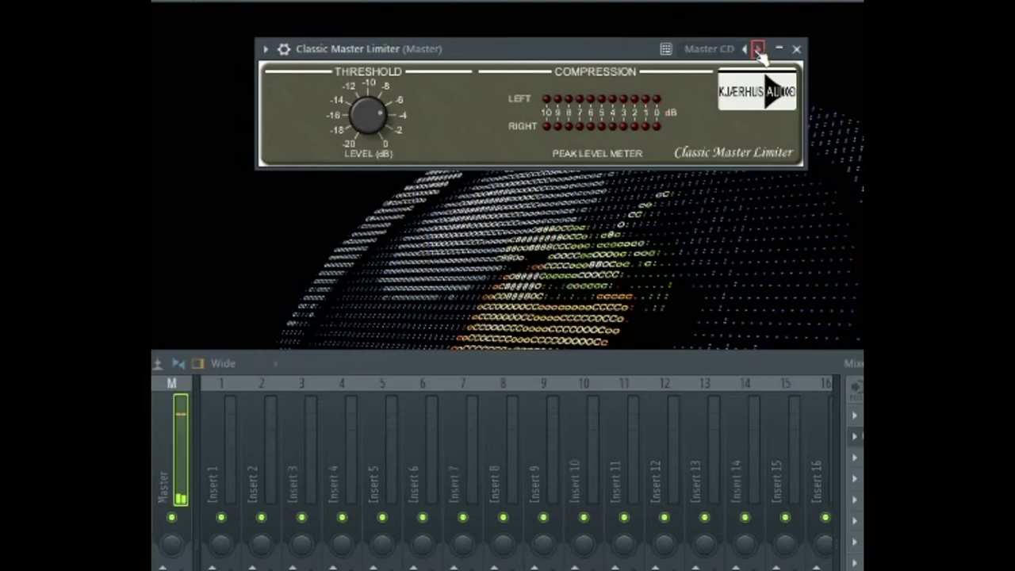
click(757, 50)
right_click(757, 50)
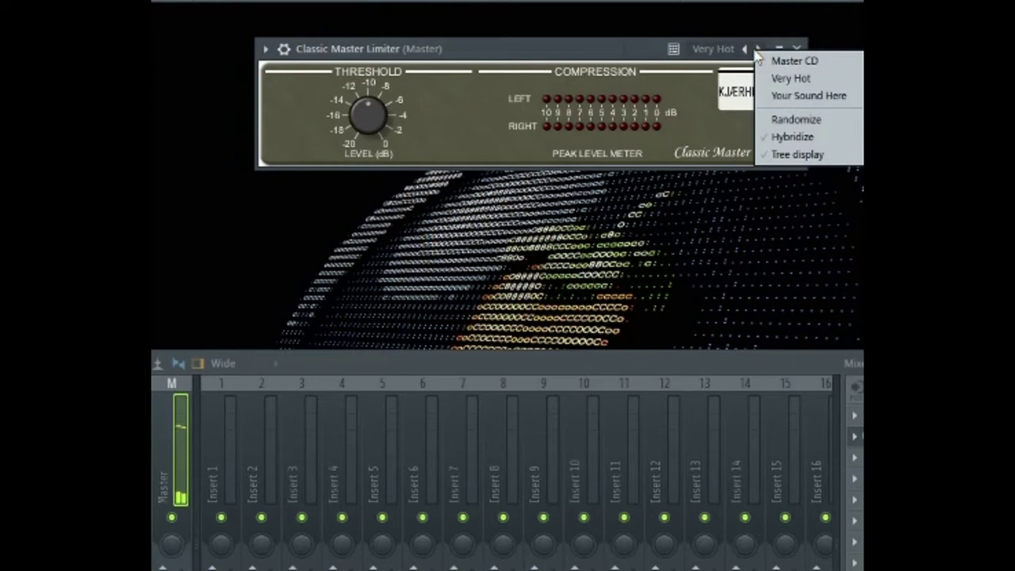
click(529, 56)
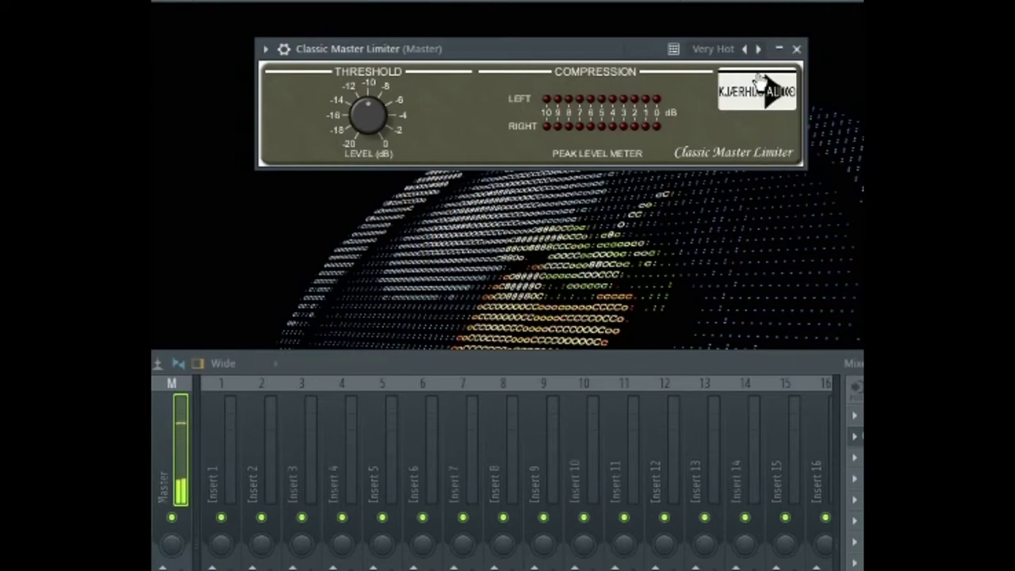
click(759, 49)
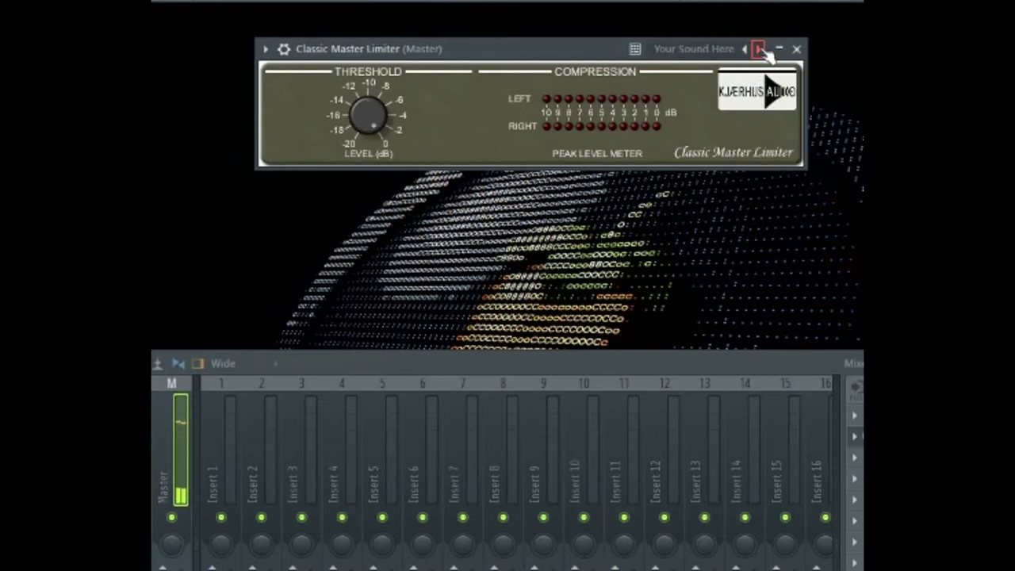
click(745, 50)
click(745, 50)
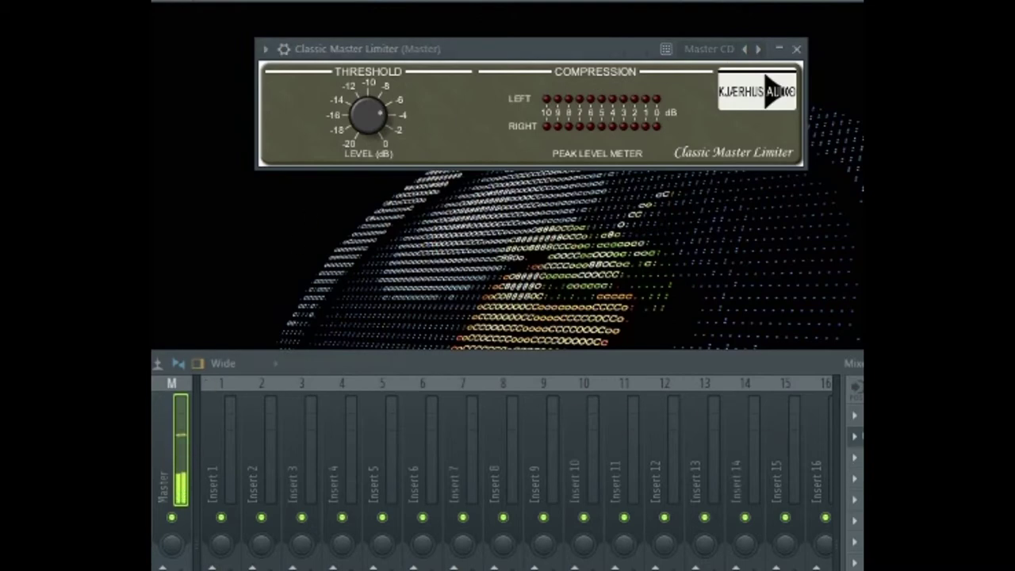
Bring up Classic Phaser on the Master, set its filter stages to 8 and lower its upper frequency slightly.
click(153, 266)
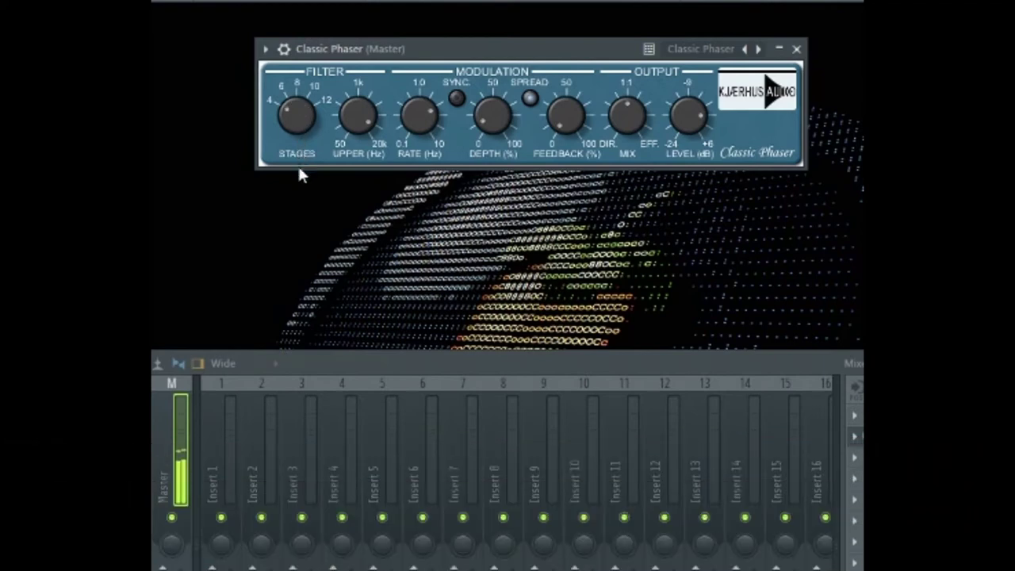
drag(298, 167, 307, 145)
mouse_move(359, 119)
mouse_down()
mouse_move(355, 162)
mouse_move(360, 118)
mouse_up()
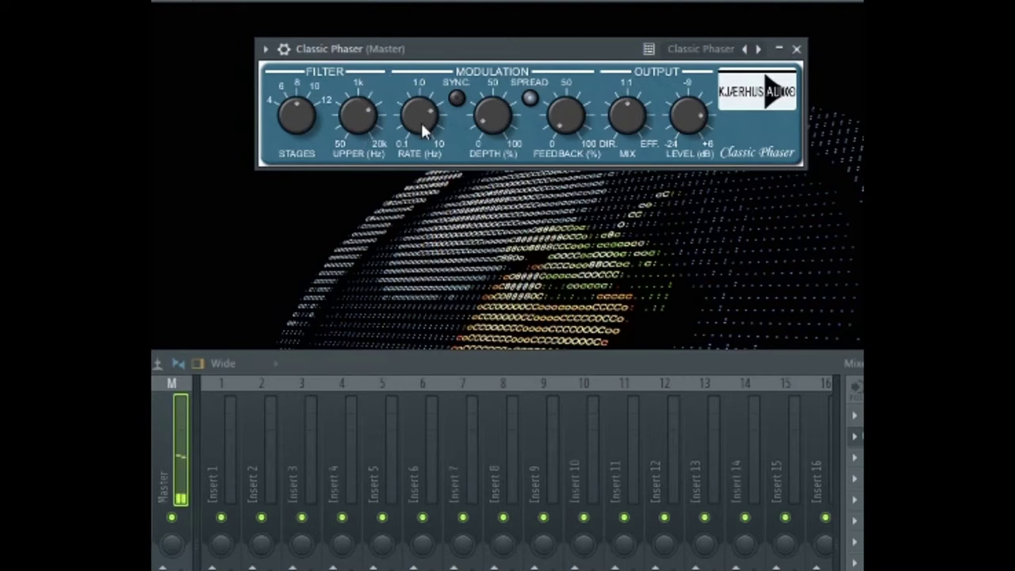
Lower the phaser's modulation rate well below 1.0 Hz and raise its depth above 50%, trying the Sync and Spread switches.
drag(420, 115, 427, 141)
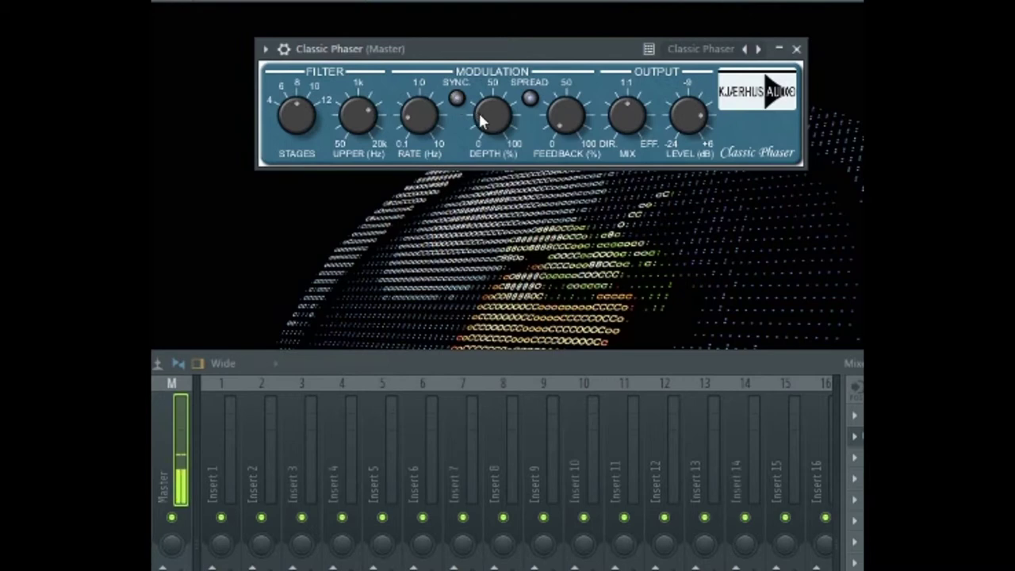
drag(489, 120, 504, 79)
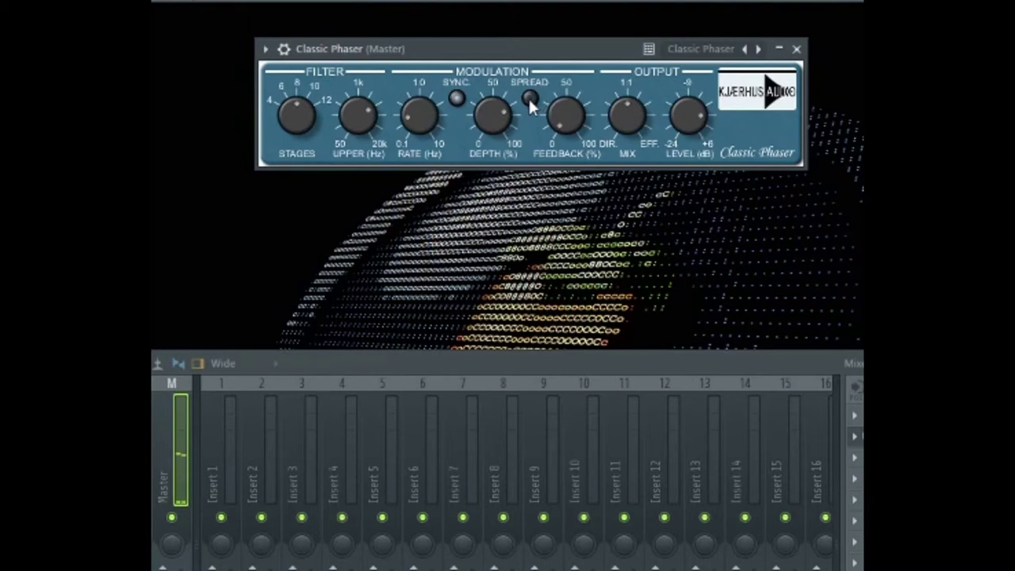
Raise the phaser's feedback to nearly 50%, shift its mix toward direct and try its output level.
drag(565, 109, 559, 80)
drag(625, 115, 616, 138)
mouse_move(681, 121)
mouse_down()
mouse_move(674, 158)
mouse_move(672, 135)
mouse_up()
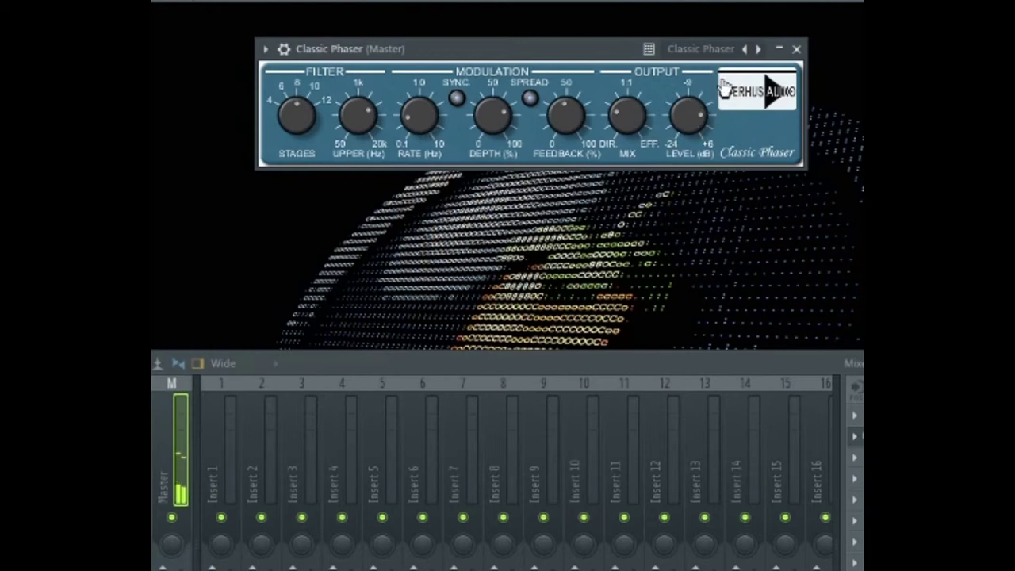
Look over the Classic Phaser preset list and step through the presets from Accustic Guitar #1 to Drumloop #1.
right_click(751, 53)
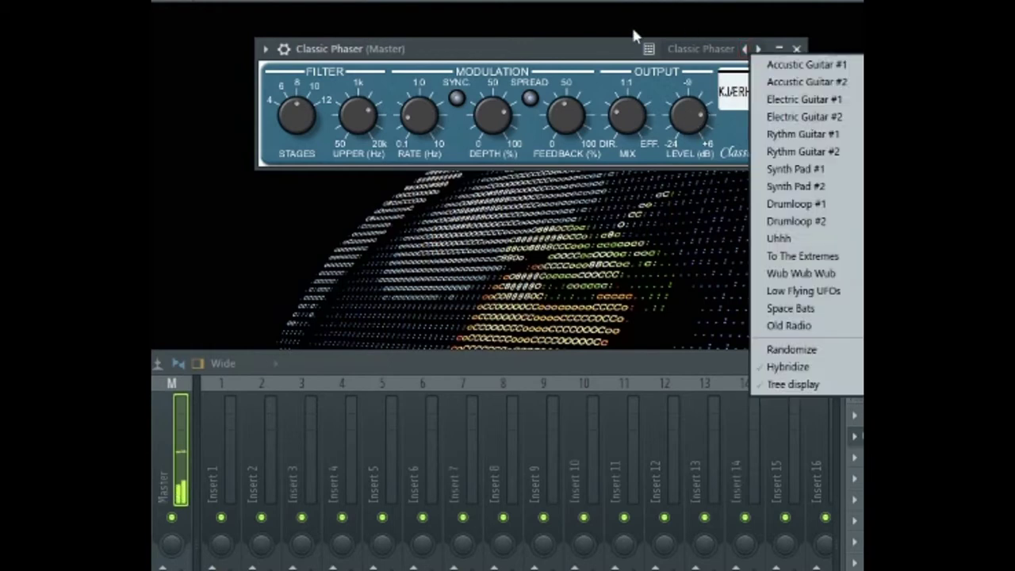
click(566, 73)
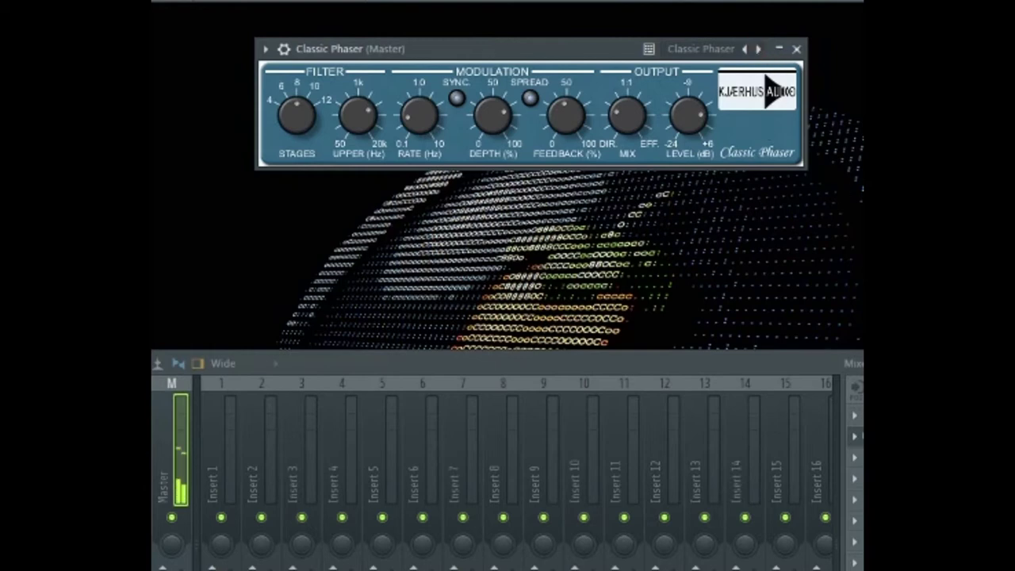
click(758, 49)
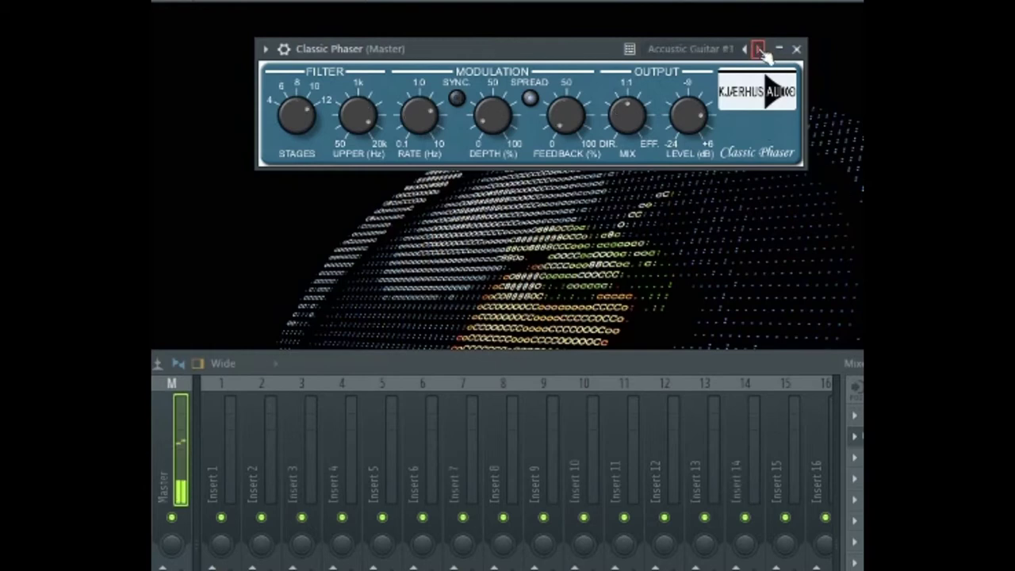
click(758, 49)
click(758, 49)
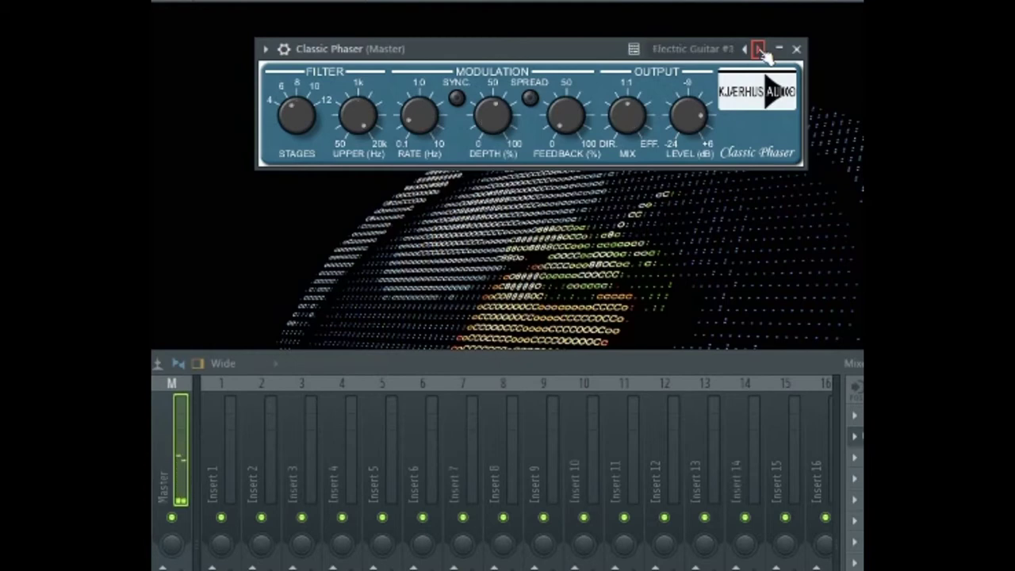
click(759, 49)
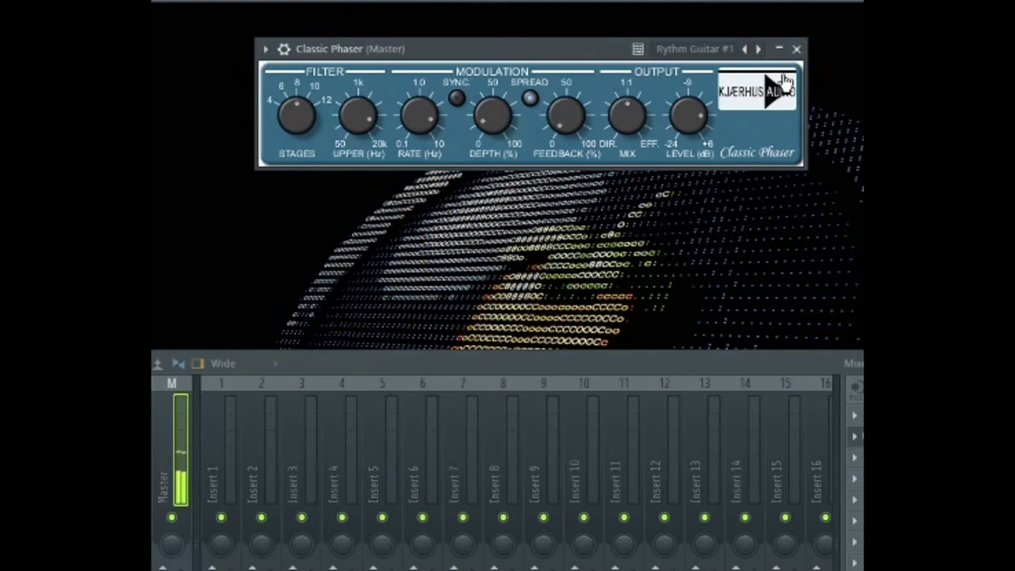
click(759, 49)
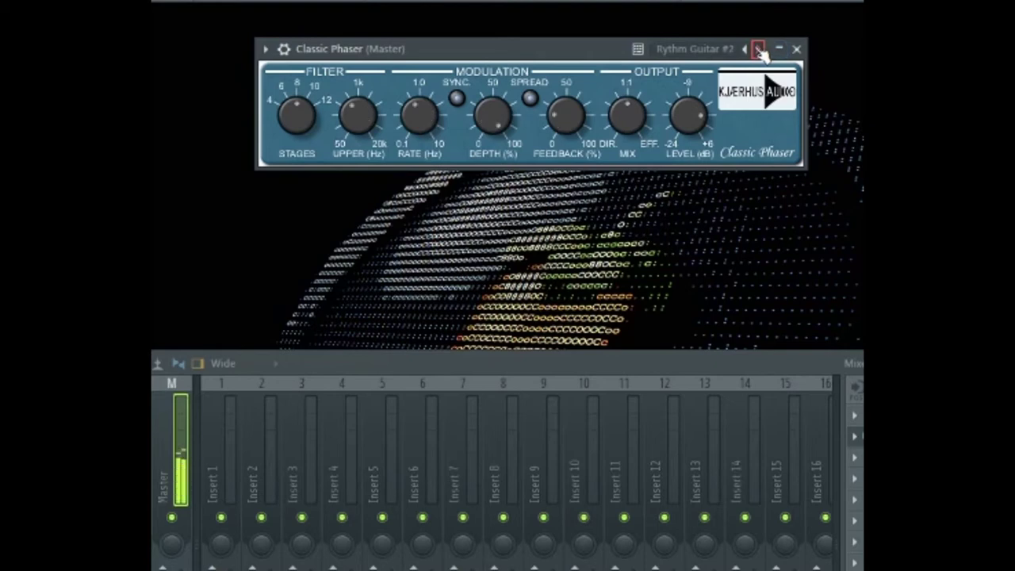
click(759, 49)
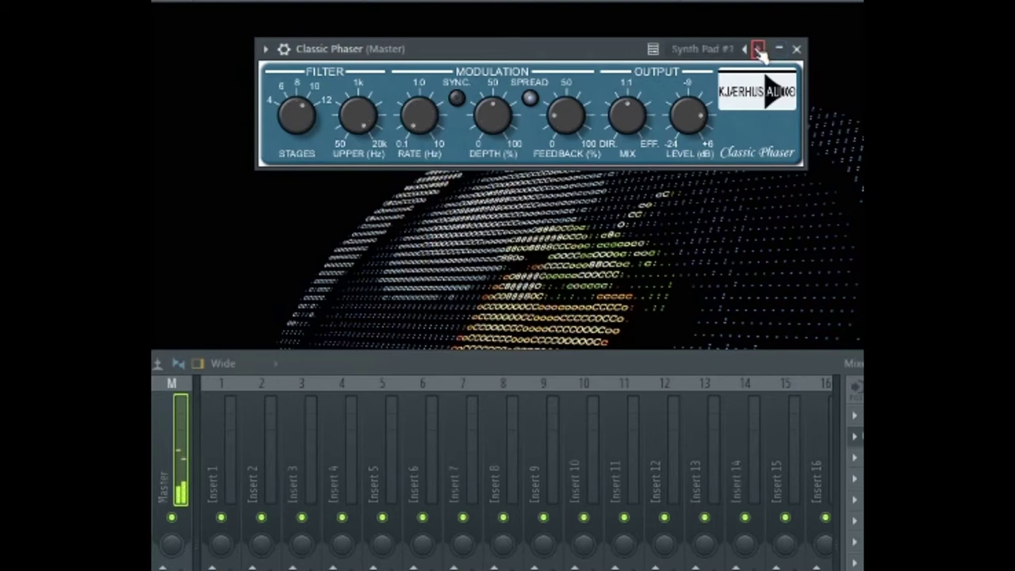
click(759, 49)
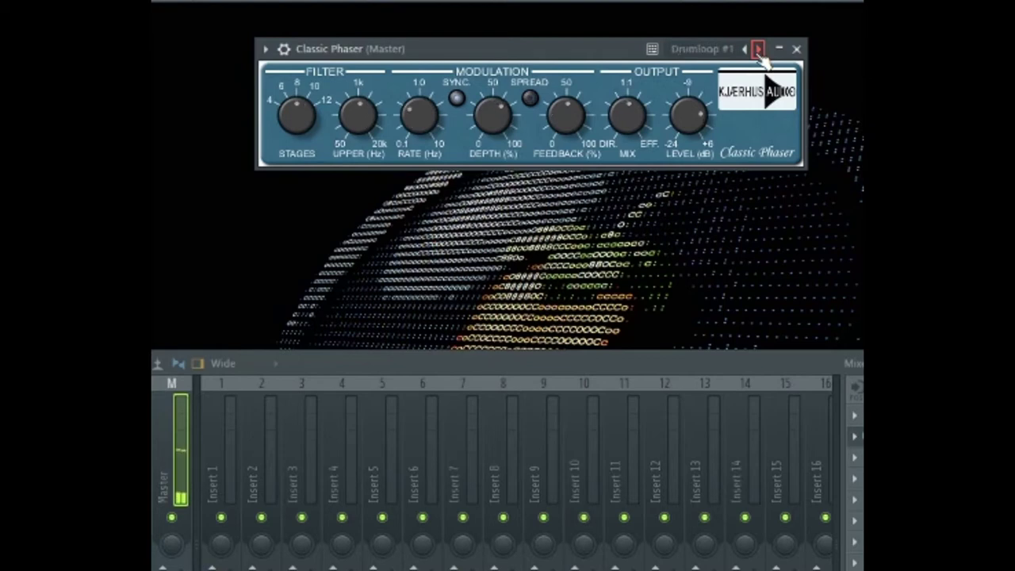
Continue through the phaser presets past Uhhh, To The Extremes, Wub Wub Wub and Space Bats to Old Radio.
click(759, 49)
click(759, 49)
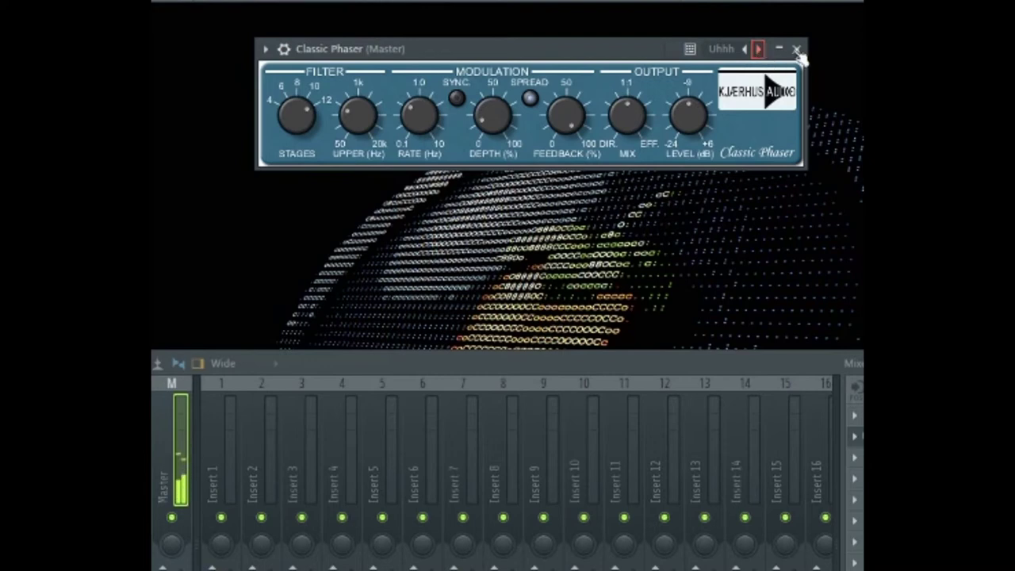
click(757, 49)
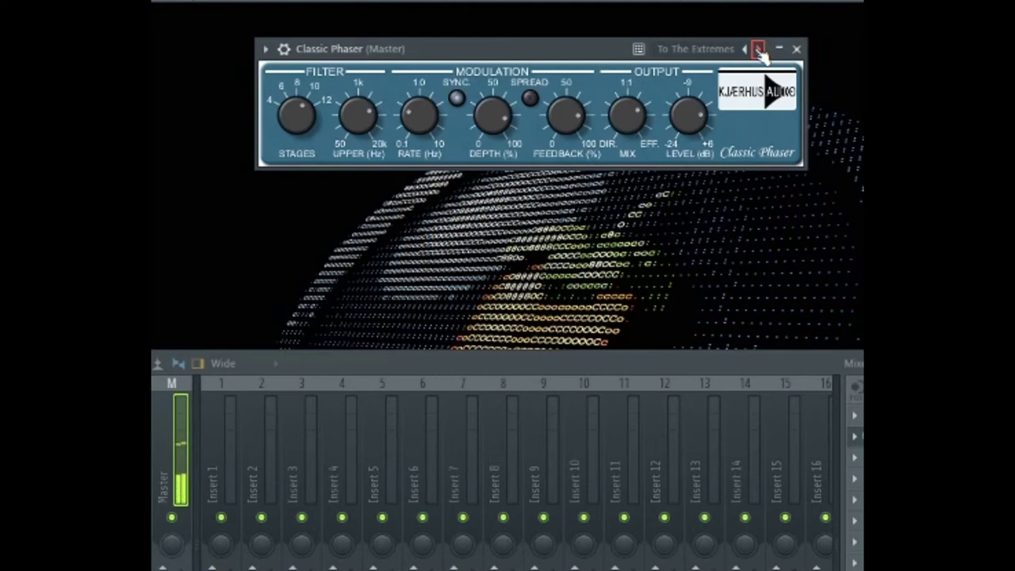
click(758, 49)
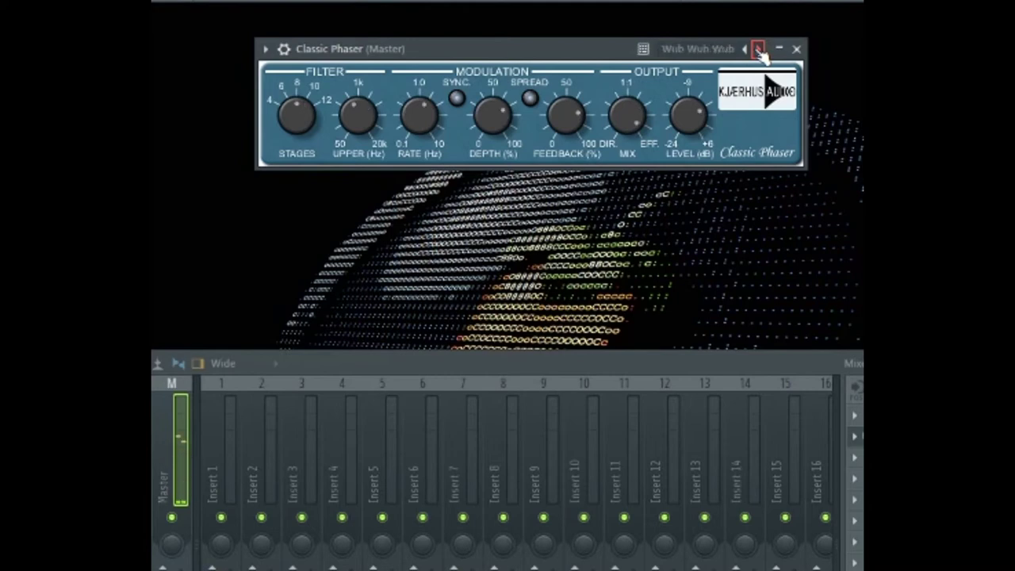
click(758, 49)
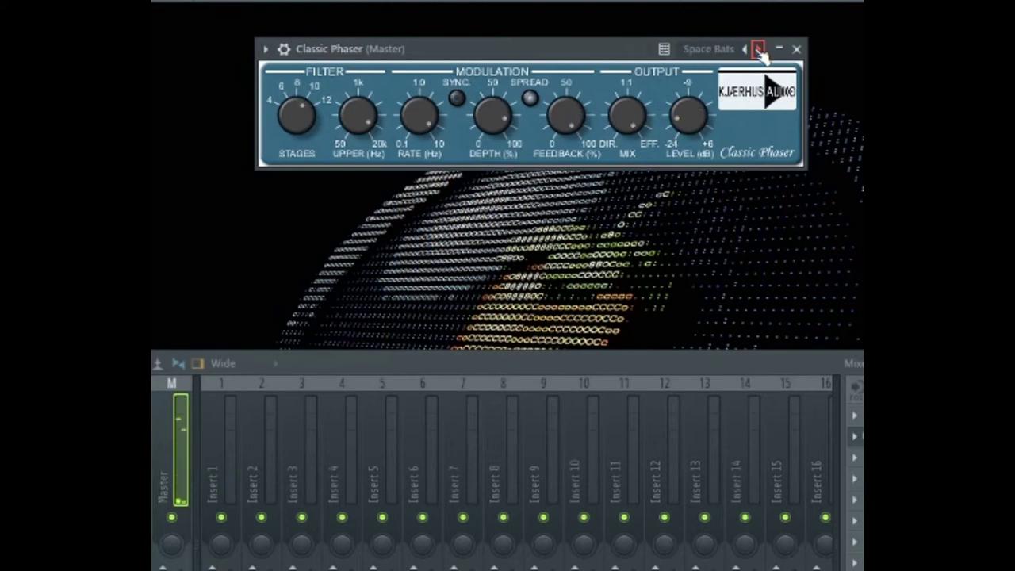
click(758, 49)
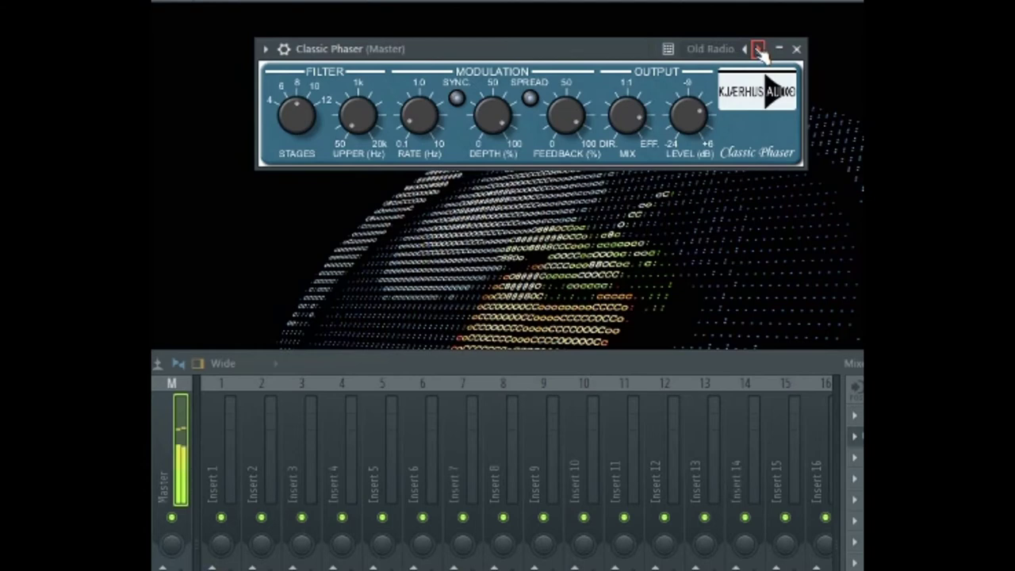
click(758, 49)
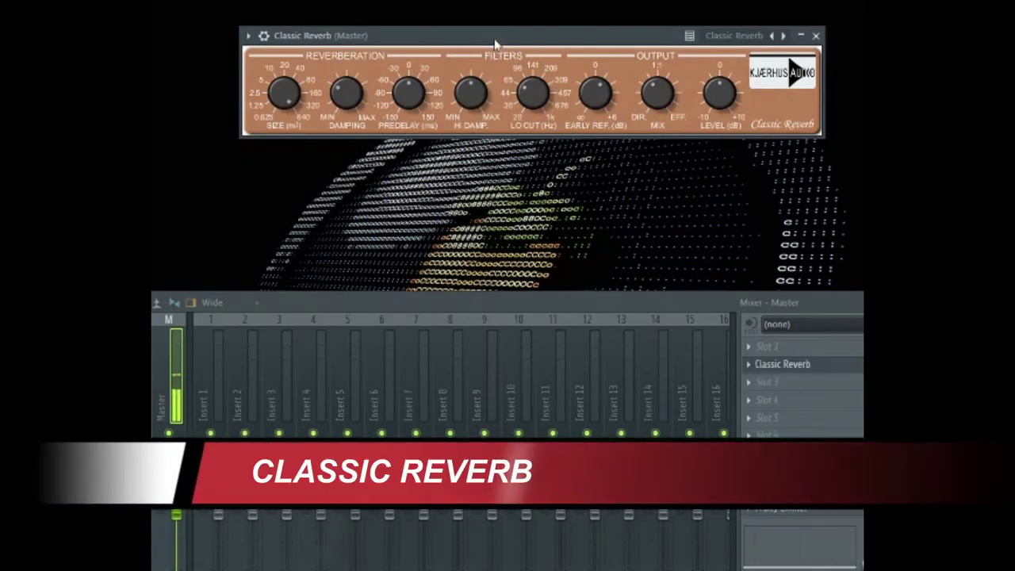
Reposition the Classic Reverb window, reduce the reverb size, raise the damping and lower the predelay to about -120 ms.
drag(495, 43, 458, 29)
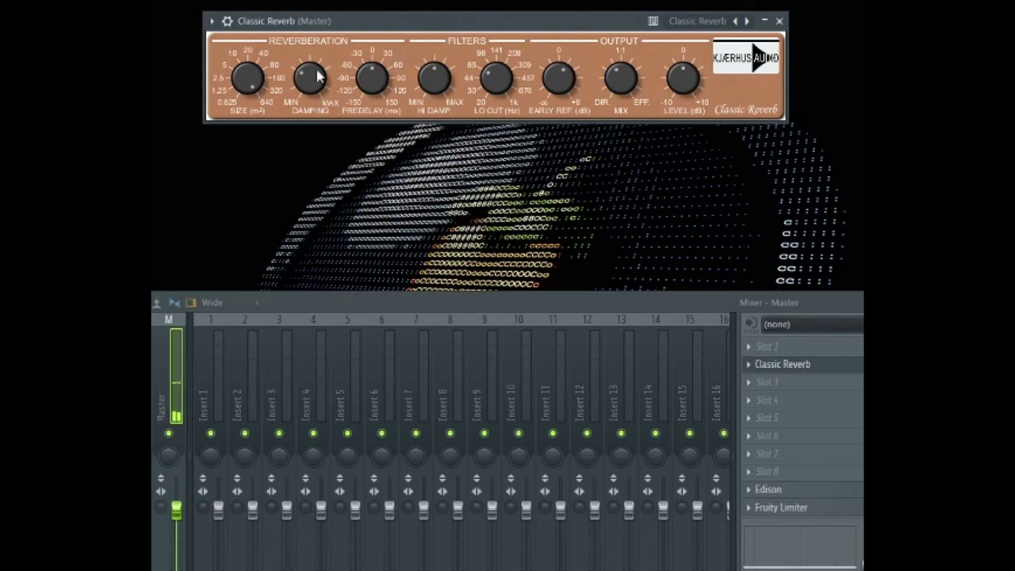
mouse_move(247, 93)
drag(371, 73, 377, 62)
drag(378, 83, 357, 125)
Raise the reverb's Hi Damp filter and turn its Lo Cut up toward 1 kHz.
drag(442, 99, 437, 83)
drag(511, 90, 484, 68)
drag(483, 75, 496, 161)
Turn the reverb's early reflections down to near minimum, shift its mix toward direct and raise its output level.
drag(552, 76, 546, 138)
drag(610, 72, 604, 94)
drag(681, 85, 679, 61)
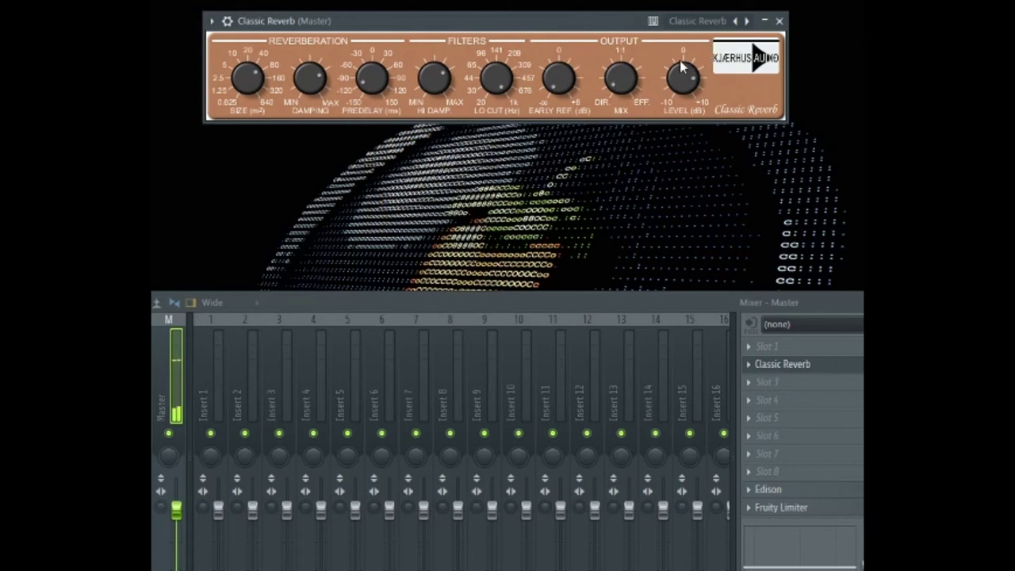
Move the Classic Reverb window aside and step through its presets from Default and Grand Hall to Vocal Hall 1.
click(733, 24)
click(612, 33)
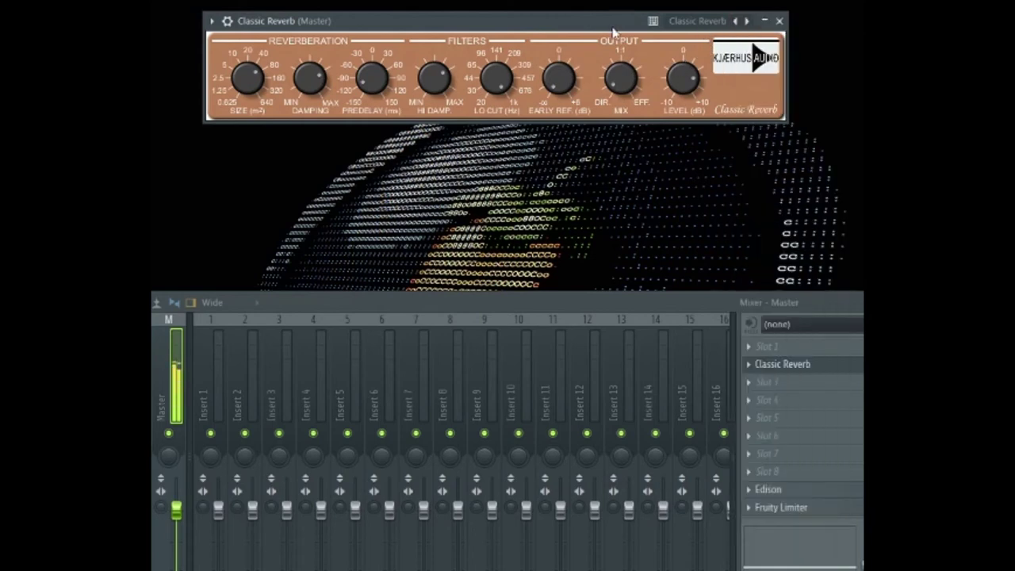
drag(598, 30, 552, 28)
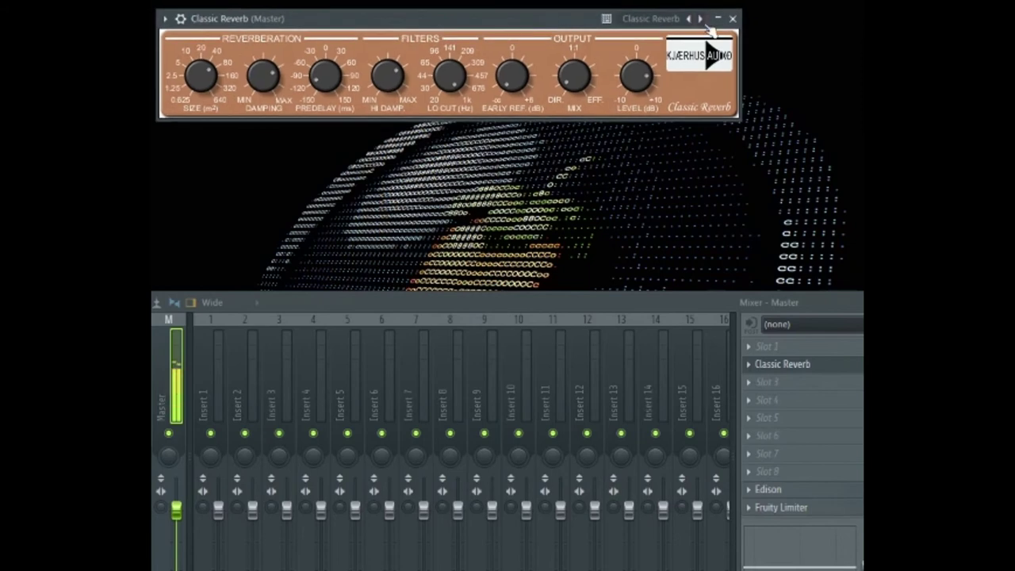
click(700, 18)
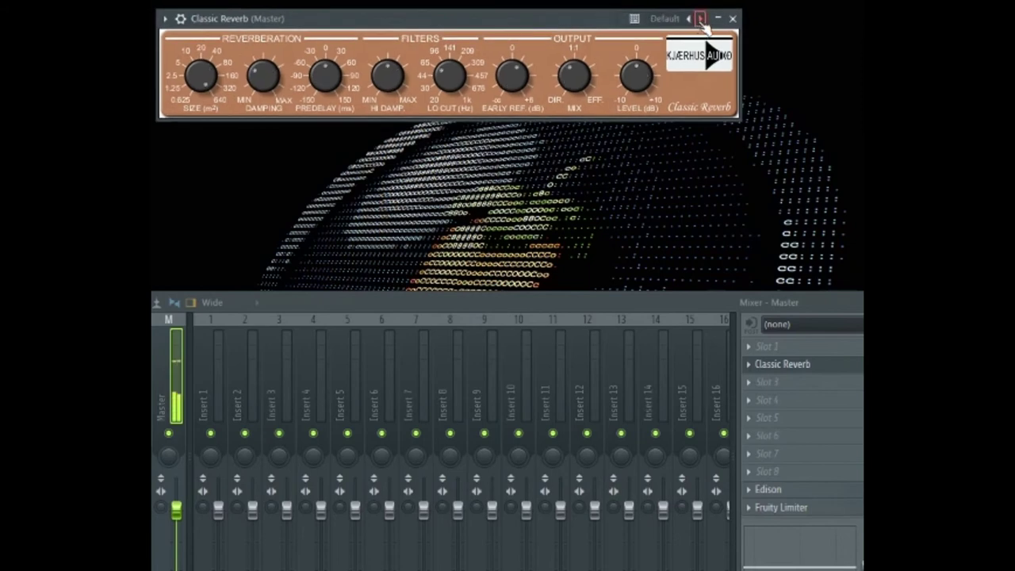
click(700, 18)
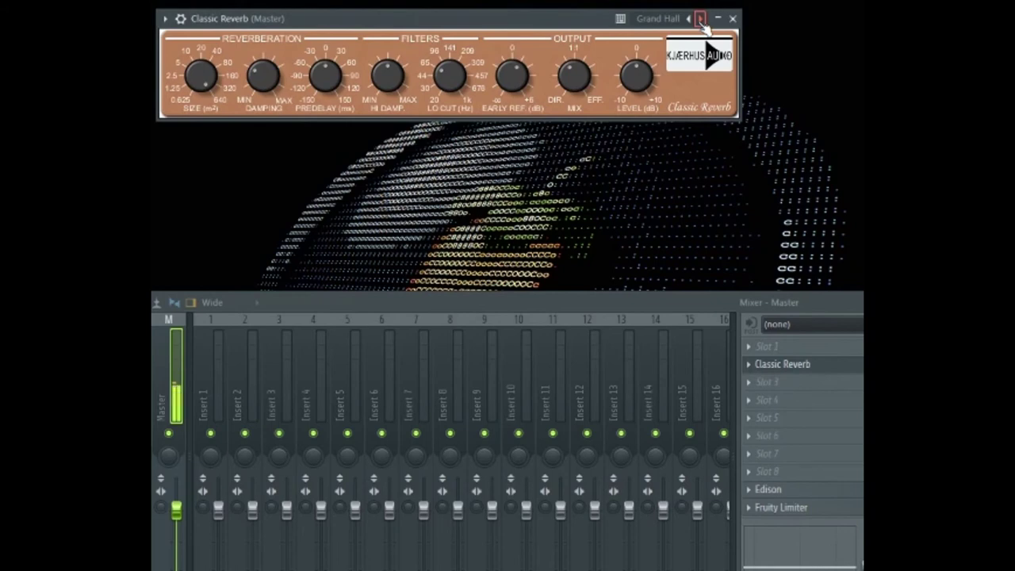
click(700, 19)
click(700, 18)
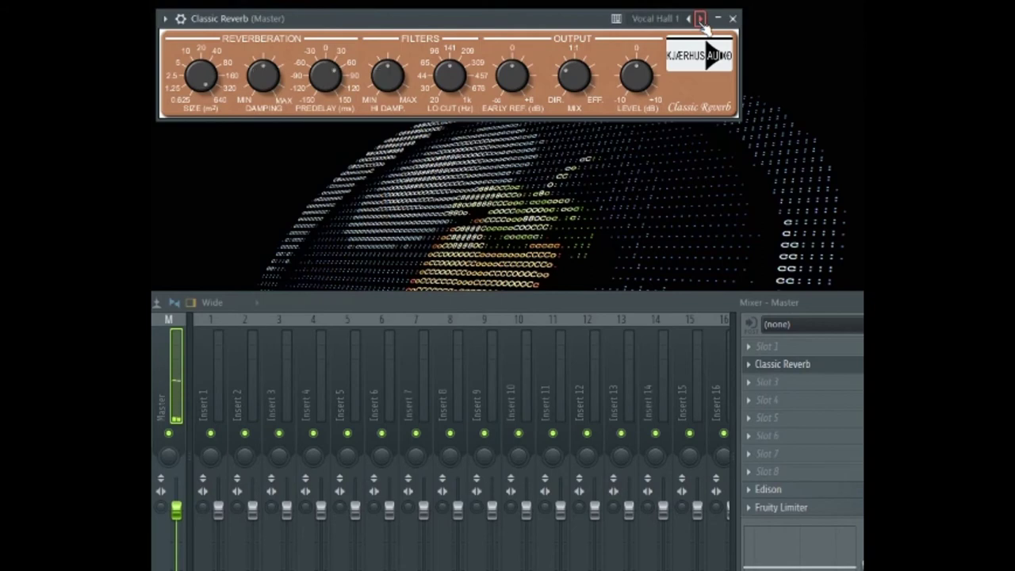
Advance the Classic Reverb presets from Vocal Hall 1 through Vocal Ambient and Empty Hall to Small Church.
click(700, 18)
click(700, 18)
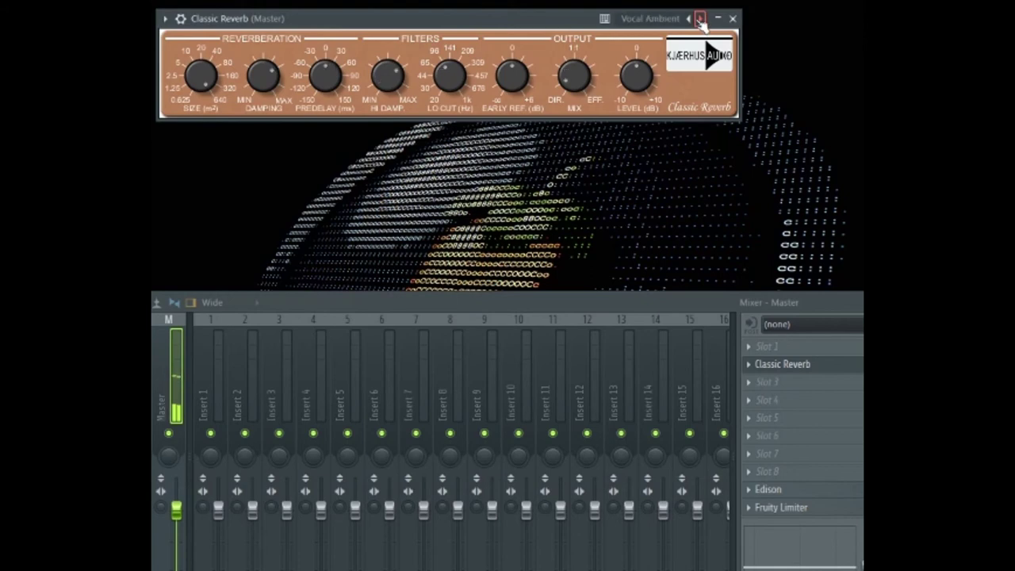
click(700, 18)
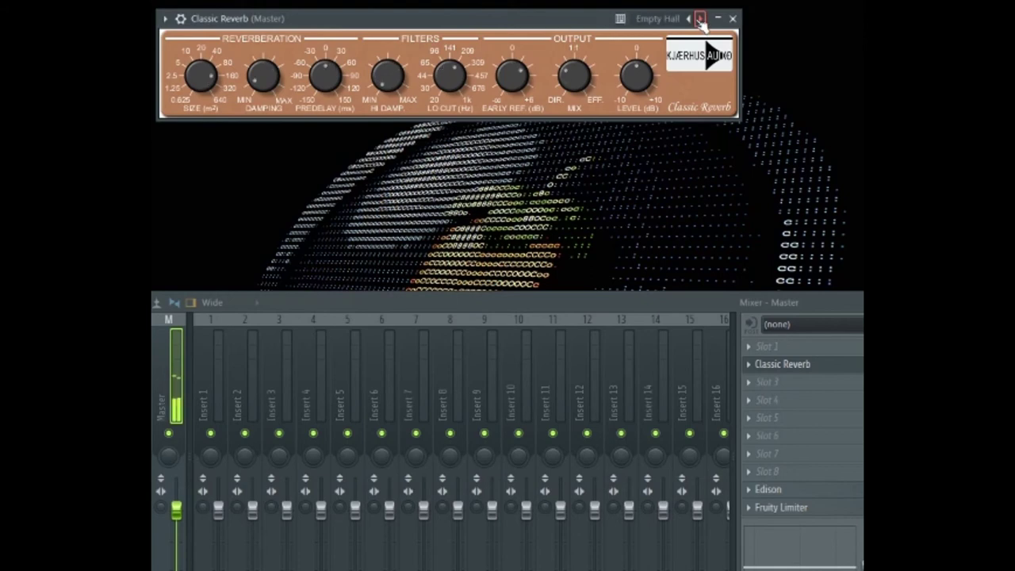
click(700, 18)
click(700, 18)
click(700, 18)
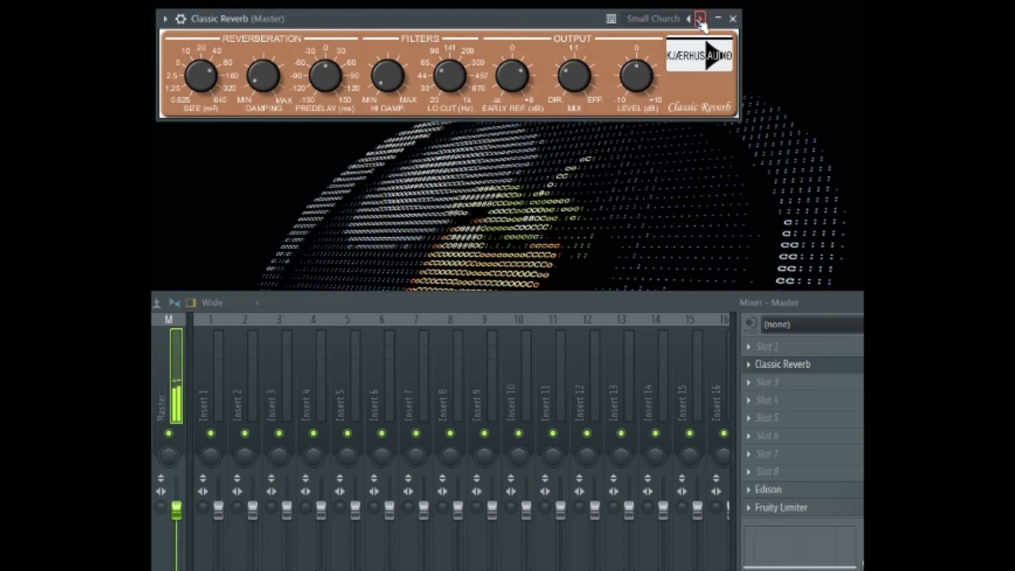
Continue through the Classic Reverb presets past Bathroom, Drums Room and Grand Hall (Send) to Small Hall (Send).
click(700, 18)
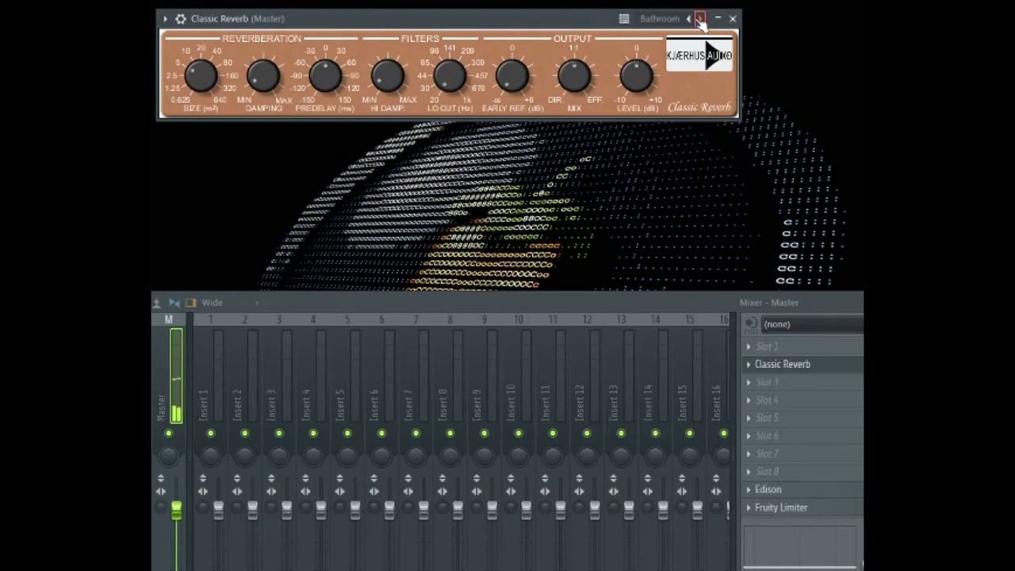
click(700, 18)
click(700, 18)
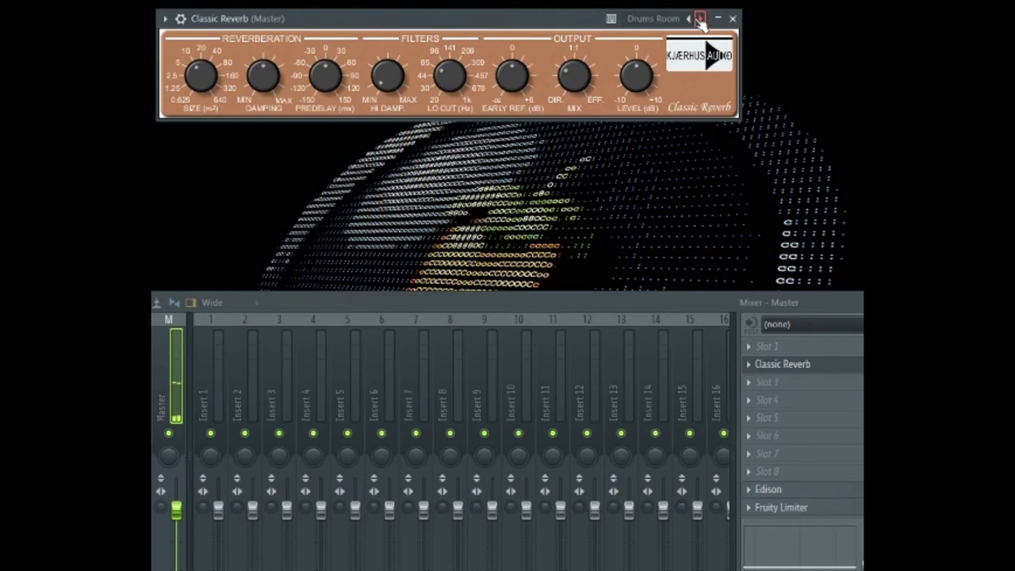
click(700, 18)
click(700, 18)
click(700, 18)
click(700, 18)
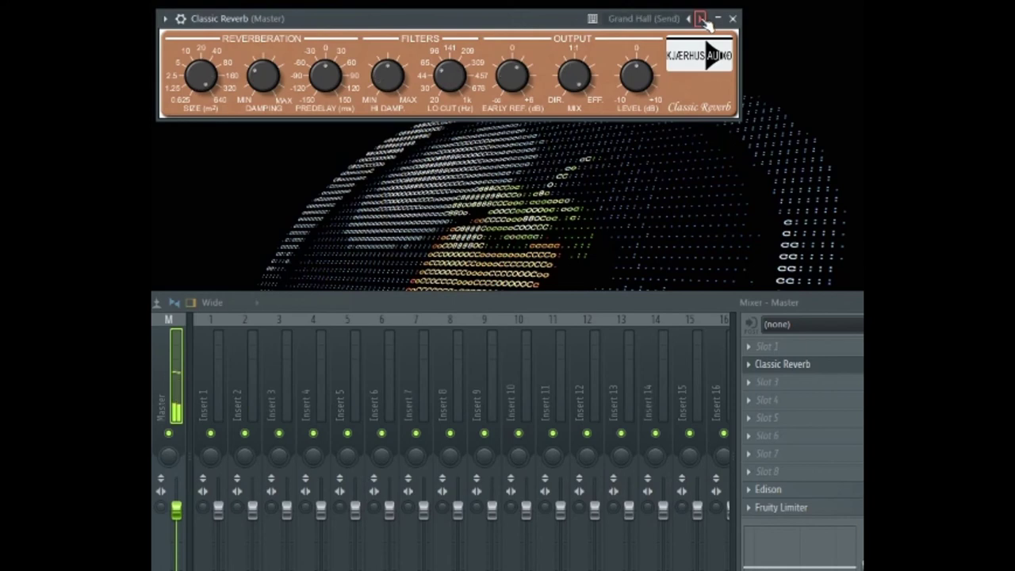
click(700, 19)
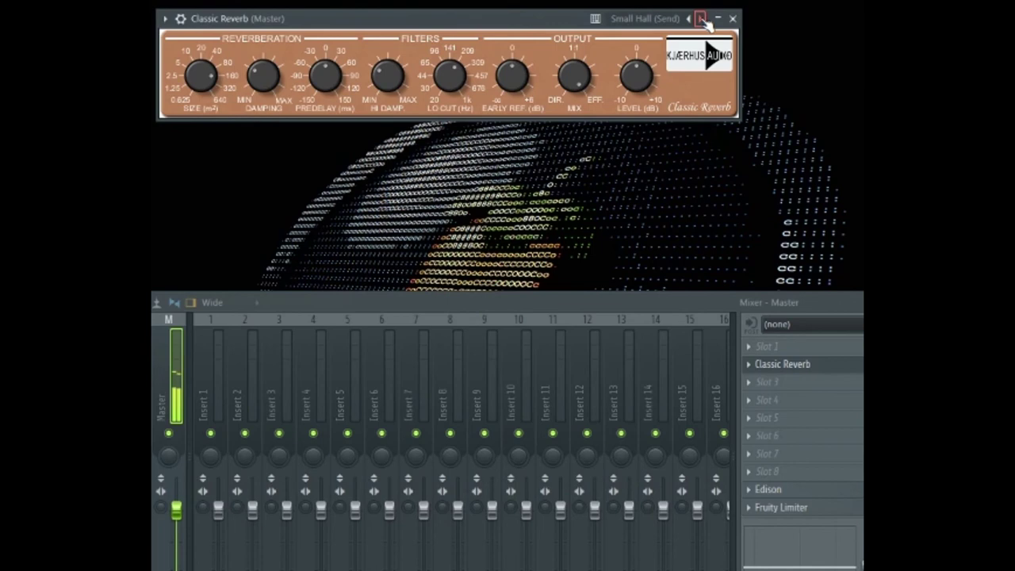